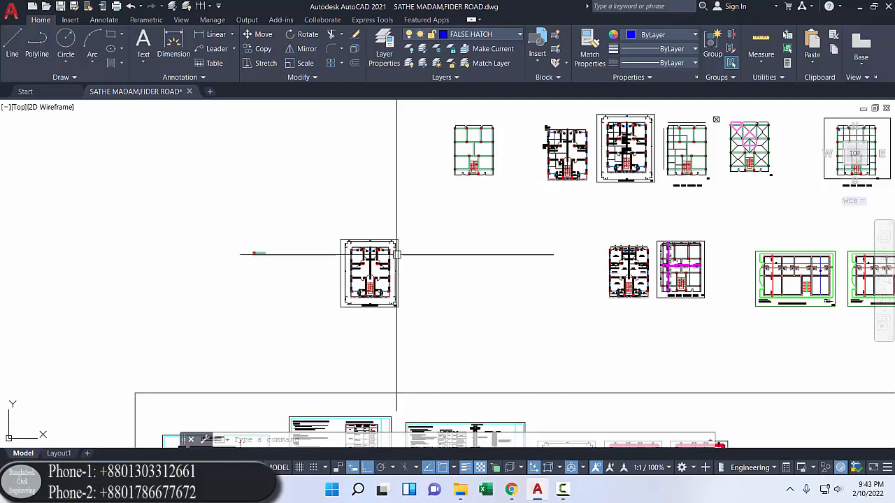
# - Try to make the beam layer current for work on the floor plan
pyautogui.scroll(6, 396, 254)
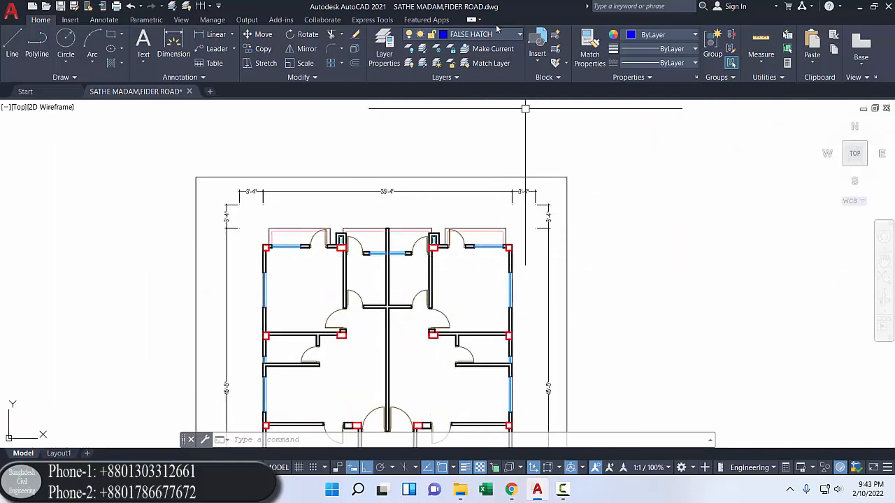
pyautogui.click(495, 39)
pyautogui.scroll(15, 481, 170)
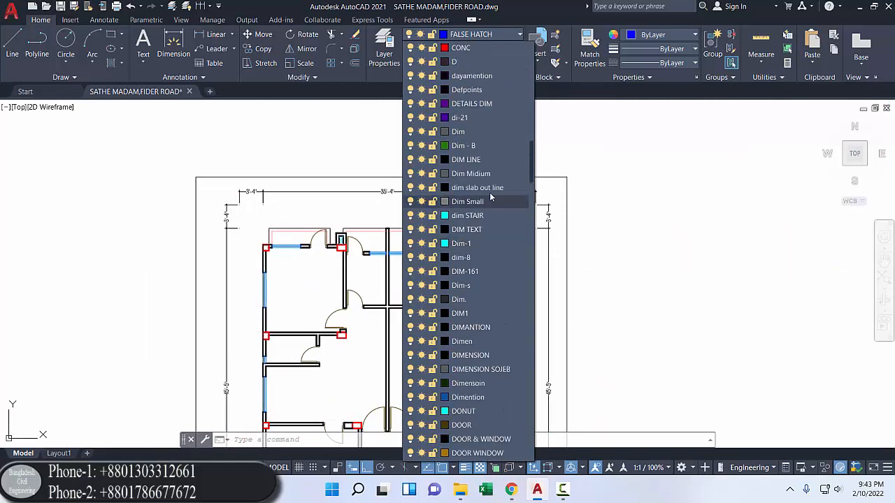
pyautogui.scroll(4, 479, 135)
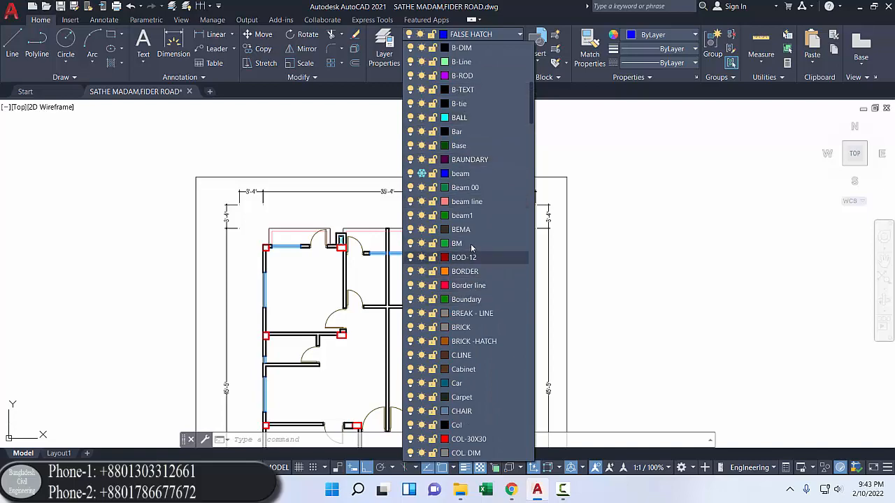
pyautogui.scroll(2, 471, 238)
pyautogui.scroll(8, 472, 221)
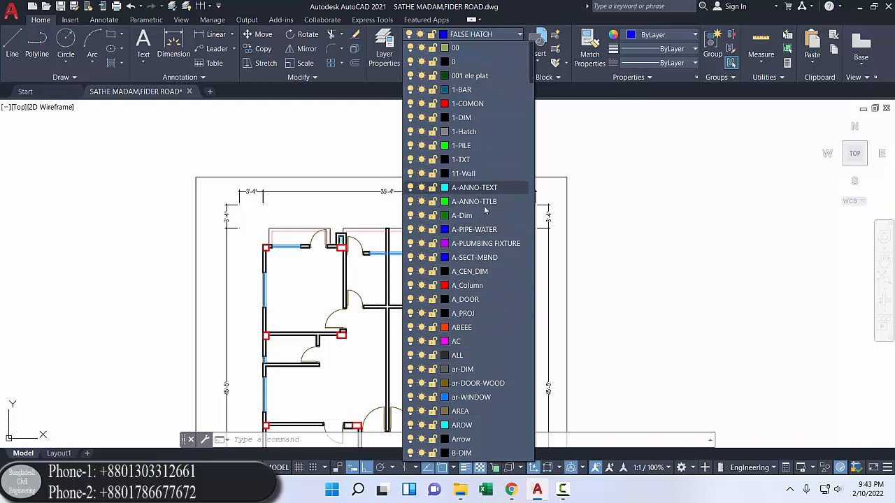
pyautogui.scroll(-4, 461, 315)
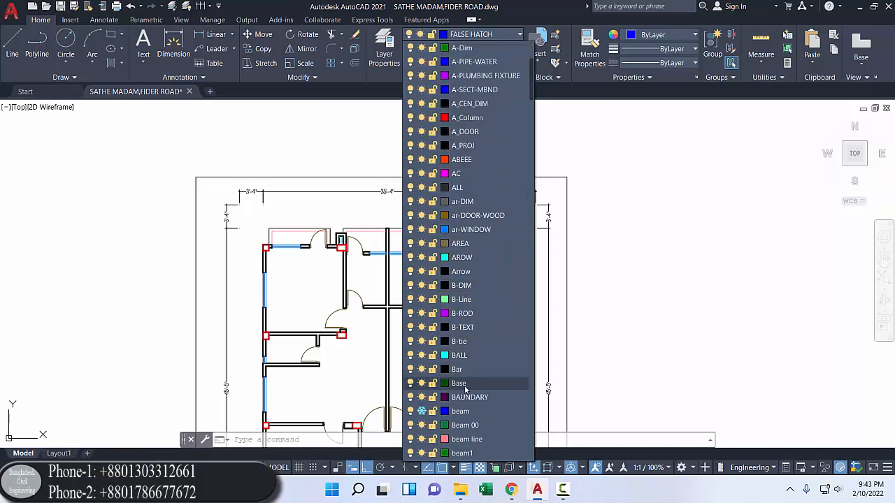
pyautogui.click(461, 411)
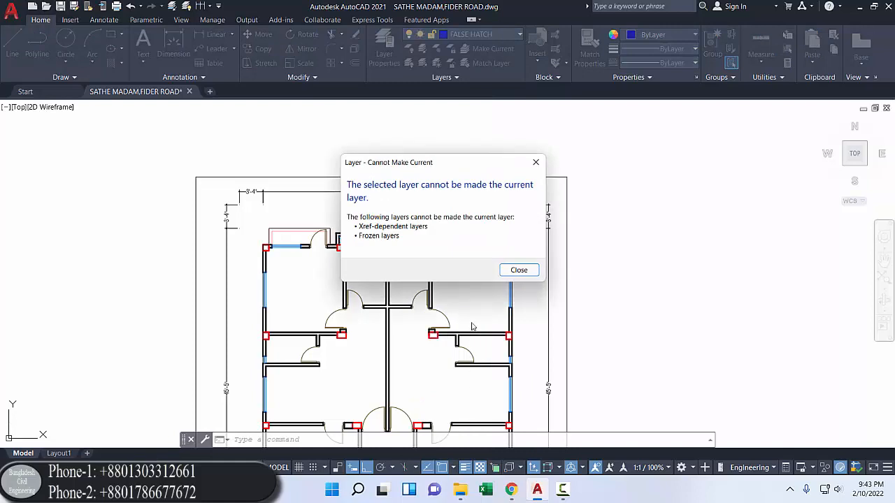
pyautogui.click(519, 271)
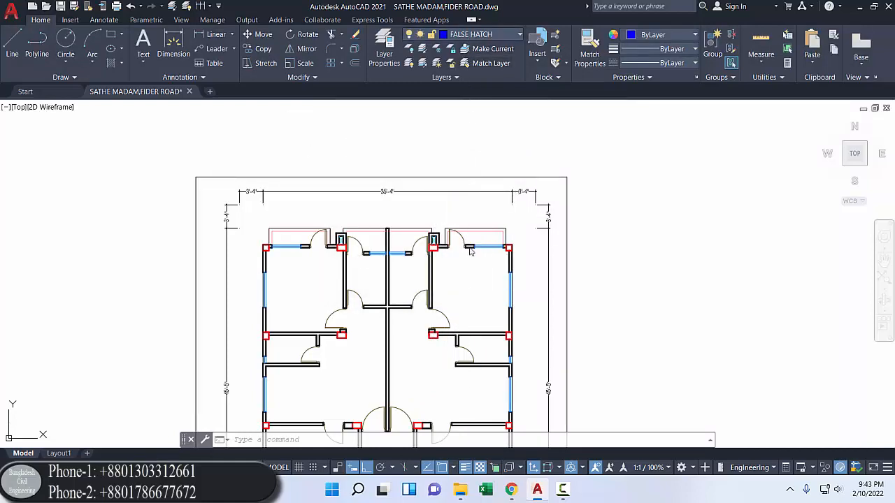
# - Thaw the beam layer and make it the current layer
pyautogui.click(483, 33)
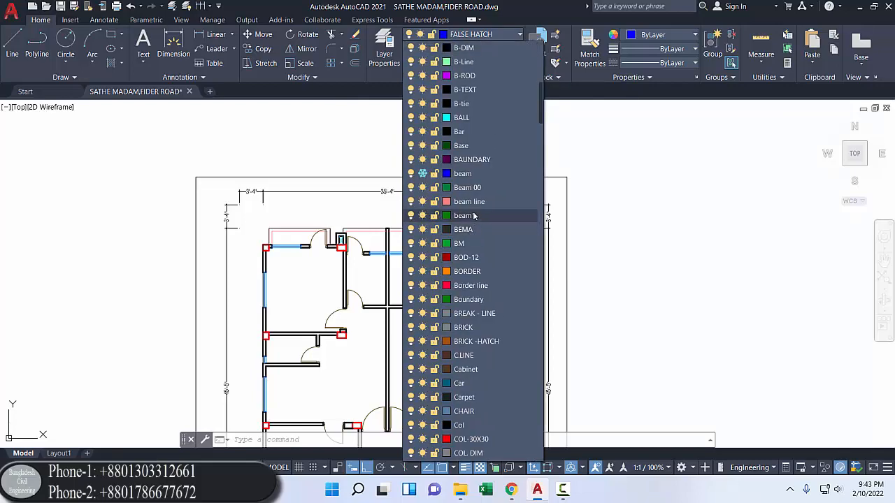
pyautogui.click(474, 215)
pyautogui.scroll(5, 196, 232)
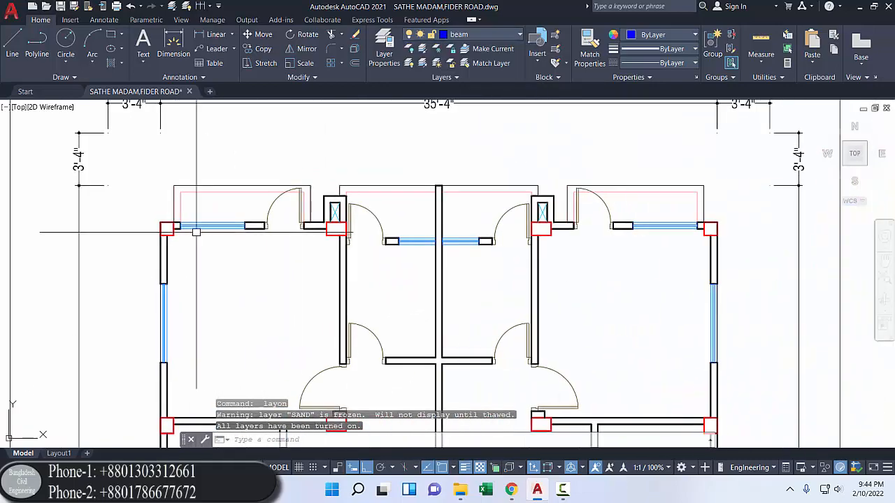
# - Draw a beam line along the top wall's outer face from the upper-left corner column to the second column
pyautogui.click(12, 43)
pyautogui.scroll(4, 138, 202)
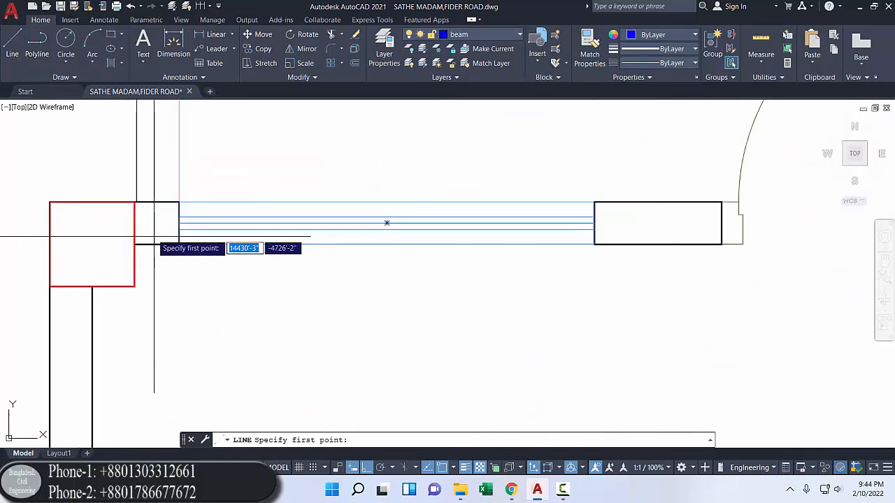
pyautogui.click(136, 202)
pyautogui.scroll(-2, 515, 203)
pyautogui.moveTo(515, 202); pyautogui.dragTo(203, 200, button='middle')
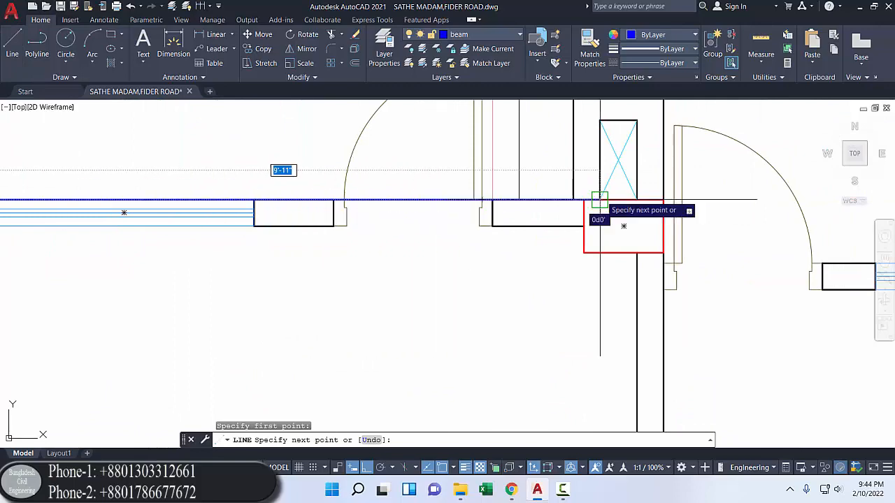
pyautogui.click(584, 200)
pyautogui.press('Return')
# - Draw a beam line between the upper corners of the two inner columns in the top row
pyautogui.press('Return')
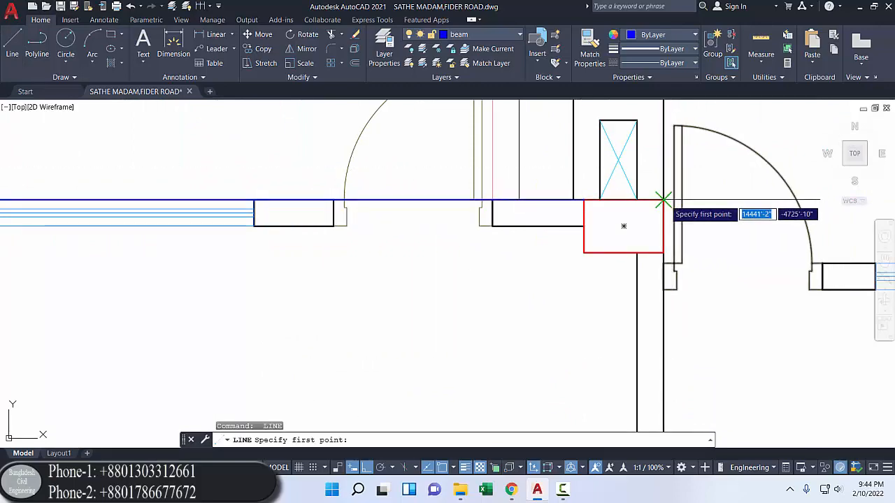
pyautogui.click(662, 200)
pyautogui.scroll(-4, 723, 200)
pyautogui.scroll(4, 495, 202)
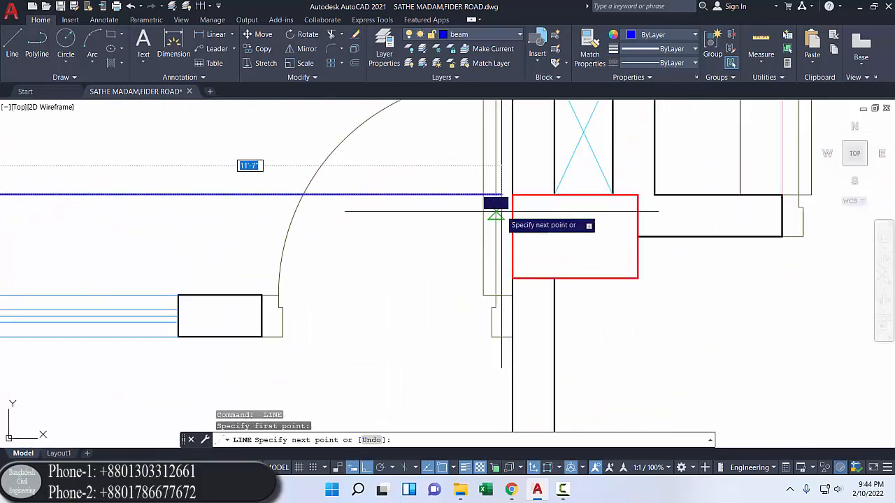
pyautogui.click(513, 194)
pyautogui.press('Return')
# - Draw a beam line down the left wall's outer face from the upper-left corner column to the column below
pyautogui.press('Return')
pyautogui.scroll(-4, 573, 233)
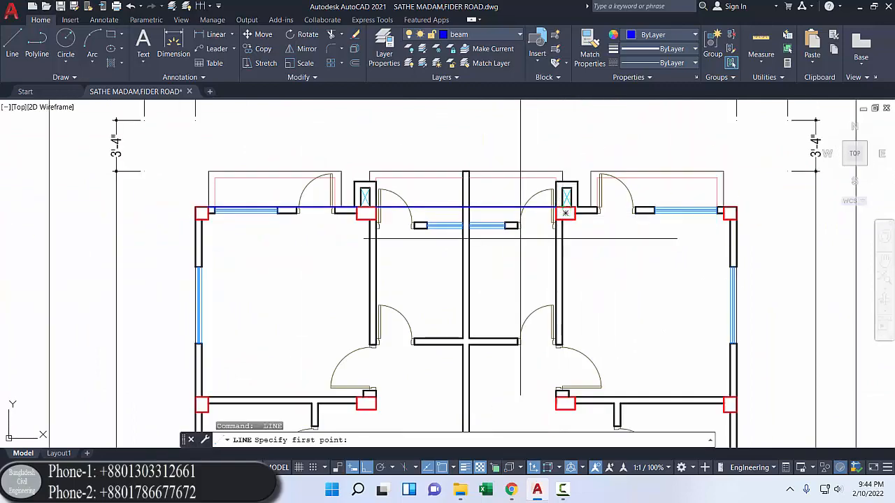
pyautogui.click(196, 219)
pyautogui.scroll(-2, 204, 274)
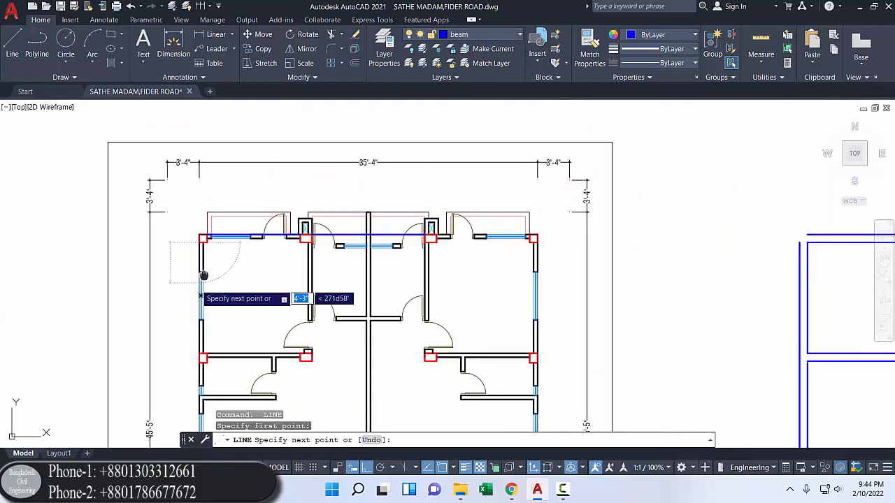
pyautogui.scroll(6, 210, 259)
pyautogui.click(225, 291)
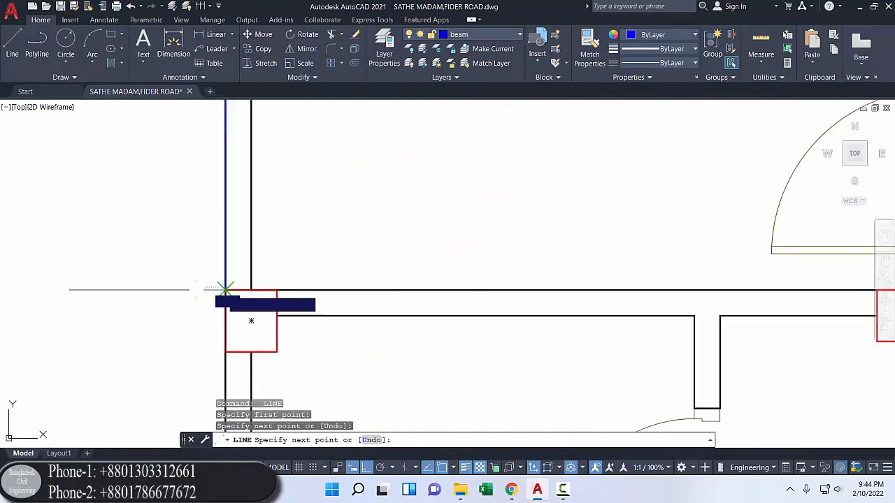
pyautogui.press('Return')
# - Draw a beam line on the left wall's outer face between the second-row and third-row columns
pyautogui.press('Return')
pyautogui.click(226, 353)
pyautogui.scroll(-5, 226, 353)
pyautogui.scroll(1, 228, 359)
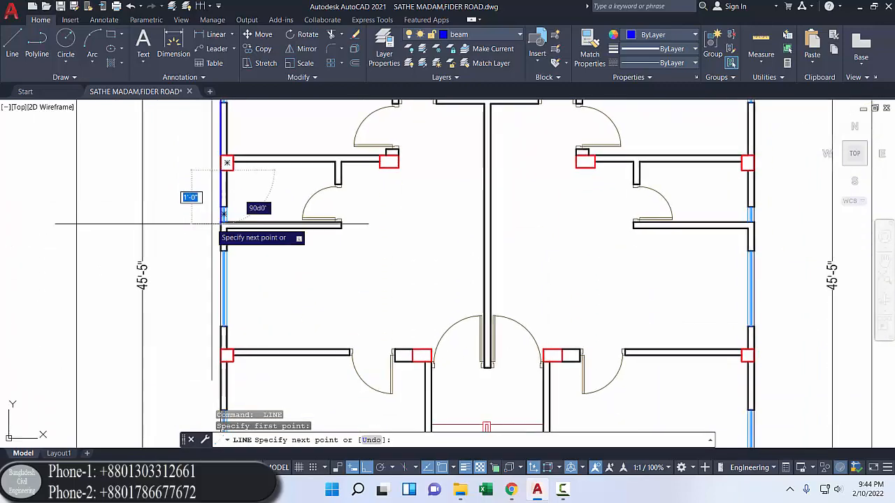
pyautogui.scroll(4, 227, 358)
pyautogui.press('Return')
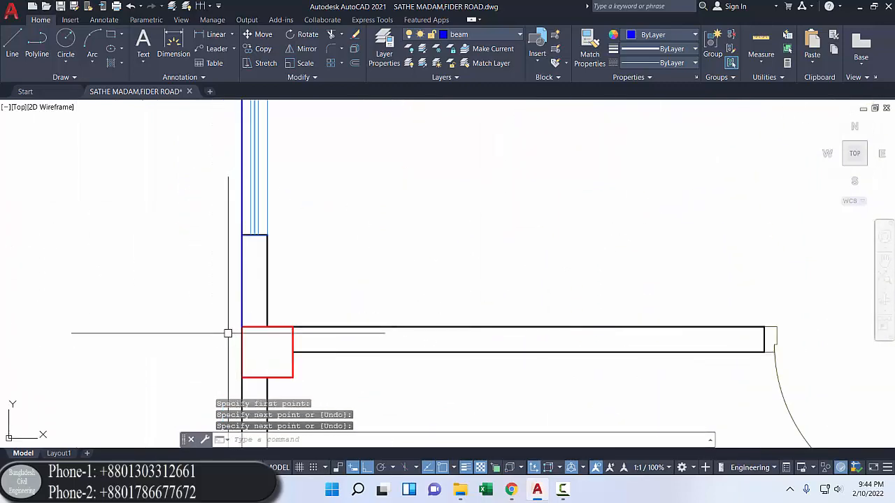
# - Draw a beam line on the left wall's outer face from the third-row column to the lower-left column
pyautogui.press('Return')
pyautogui.click(242, 378)
pyautogui.scroll(-5, 240, 375)
pyautogui.scroll(5, 190, 300)
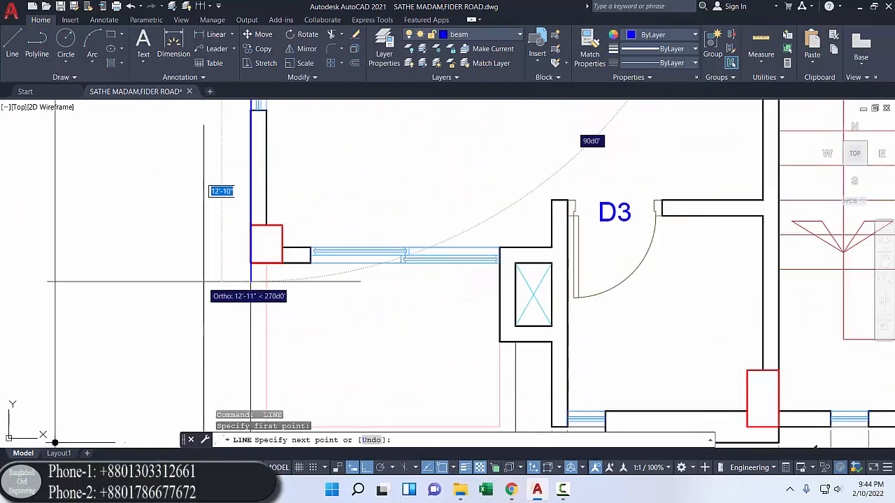
pyautogui.press('Return')
# - Draw a beam line along the stairwell's left wall from the bottom column up to the third-row column
pyautogui.press('Return')
pyautogui.scroll(-3, 351, 228)
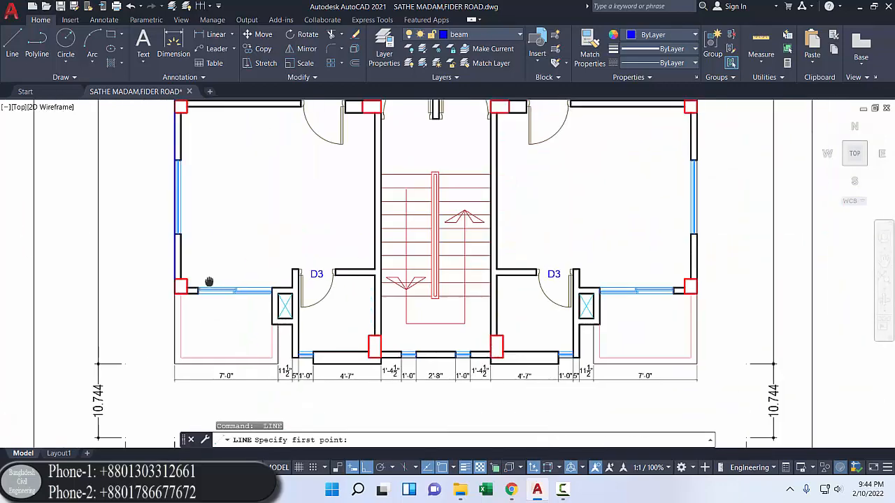
pyautogui.scroll(3, 208, 282)
pyautogui.scroll(-4, 189, 310)
pyautogui.scroll(4, 337, 347)
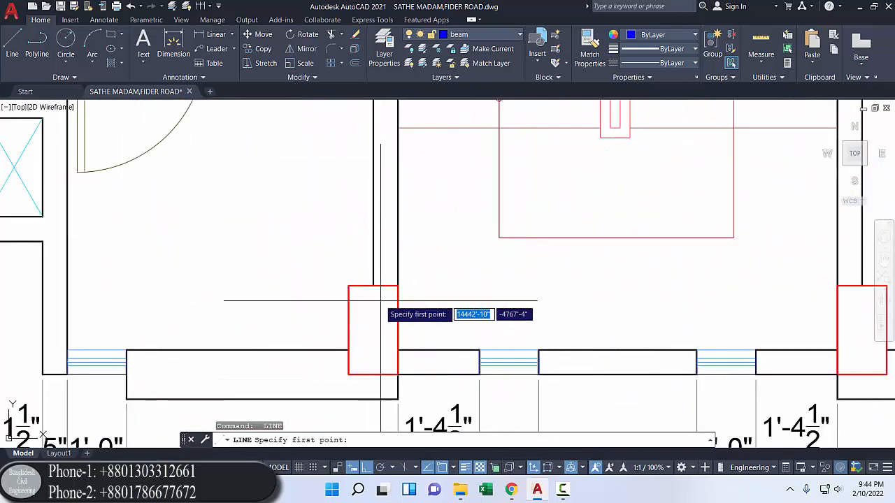
pyautogui.click(397, 286)
pyautogui.scroll(-5, 400, 212)
pyautogui.scroll(8, 367, 235)
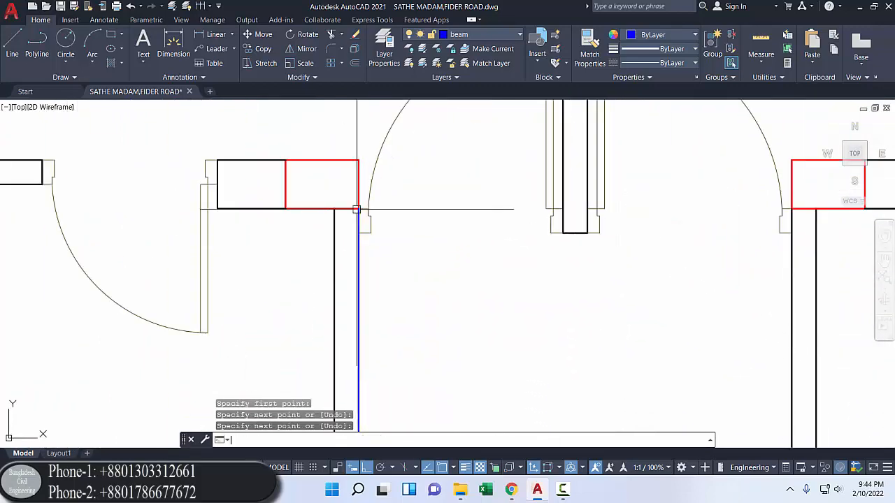
pyautogui.press('Return')
# - Draw a horizontal beam line about 11'-11" long from the third-row left column to the column at the stair's left
pyautogui.press('Return')
pyautogui.scroll(-5, 358, 238)
pyautogui.scroll(6, 172, 224)
pyautogui.click(154, 223)
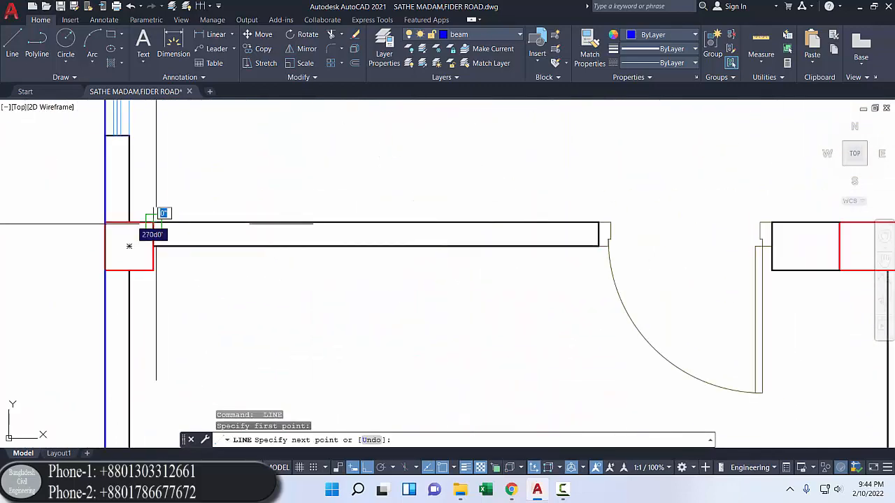
pyautogui.scroll(-5, 270, 226)
pyautogui.scroll(7, 410, 226)
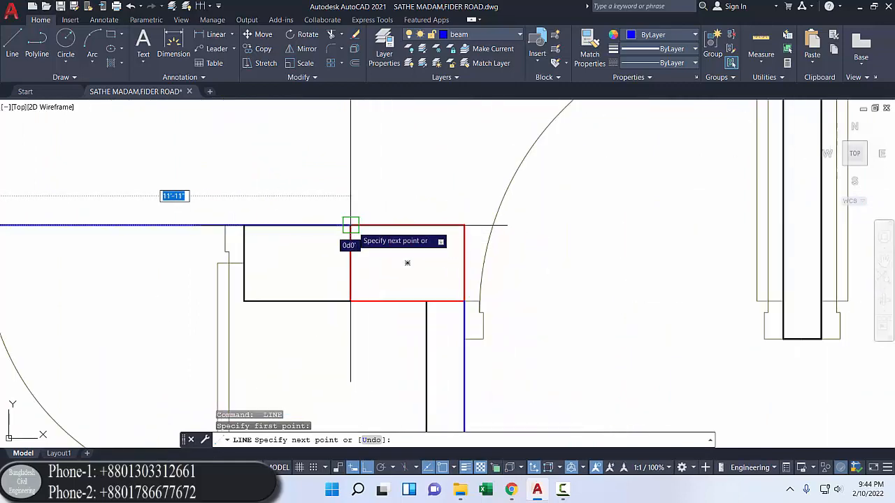
pyautogui.click(351, 225)
pyautogui.press('Return')
# - Draw a beam line along the upper wall face from the second-row left column to the left inner column
pyautogui.press('Return')
pyautogui.scroll(-6, 349, 231)
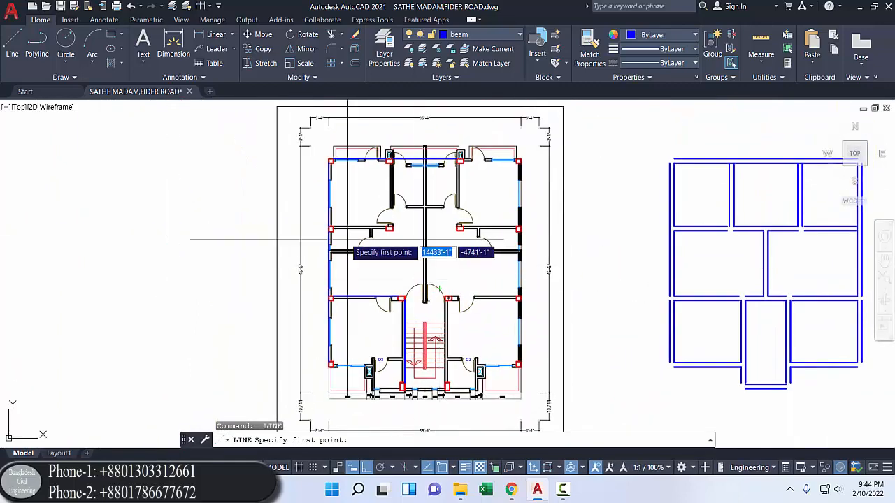
pyautogui.scroll(6, 350, 241)
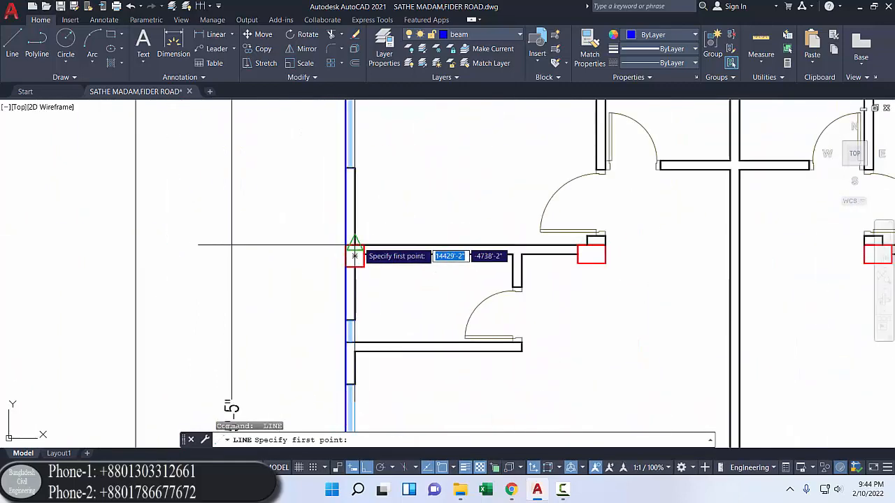
pyautogui.click(578, 246)
pyautogui.press('Return')
# - Draw a horizontal beam line about 11'-9" long between the upper corners of the two inner columns in the second row
pyautogui.press('Return')
pyautogui.scroll(8, 605, 247)
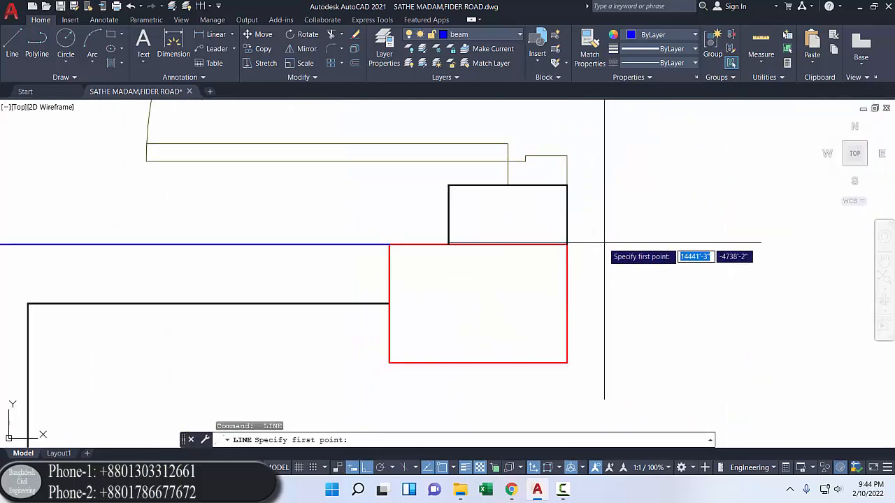
pyautogui.click(567, 244)
pyautogui.scroll(-8, 653, 247)
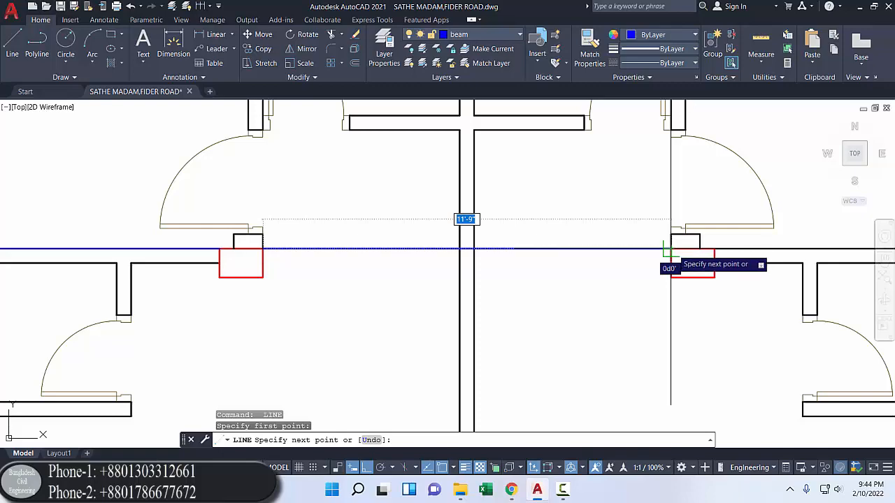
pyautogui.scroll(5, 668, 249)
pyautogui.click(667, 224)
pyautogui.press('Return')
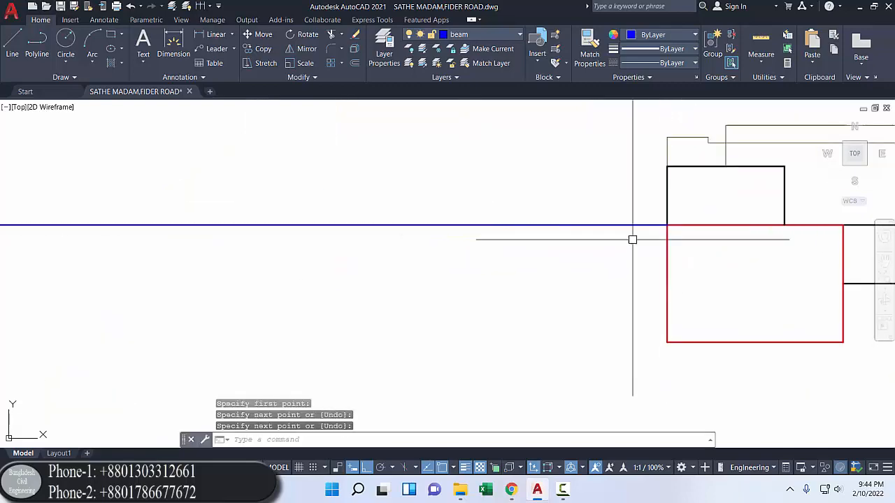
# - Draw a vertical beam line from the top row's left inner column down to the left inner column of the second row
pyautogui.scroll(-6, 631, 240)
pyautogui.press('Return')
pyautogui.scroll(-5, 569, 266)
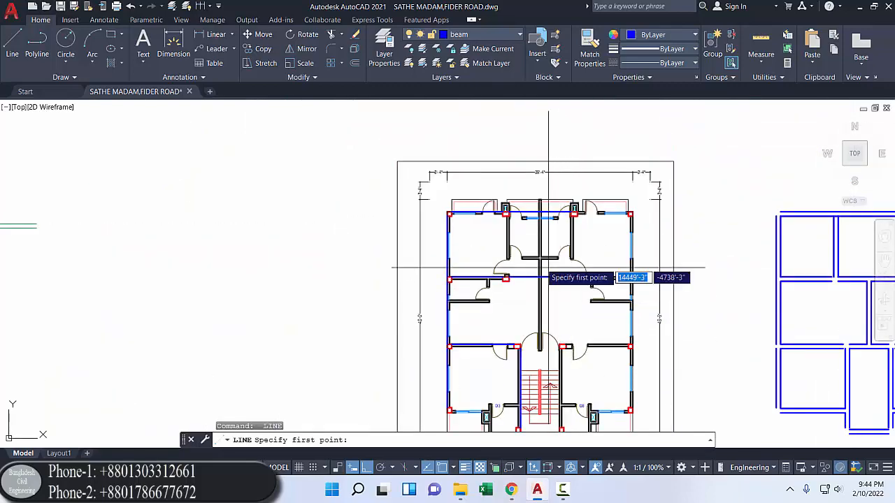
pyautogui.scroll(8, 504, 210)
pyautogui.scroll(4, 493, 223)
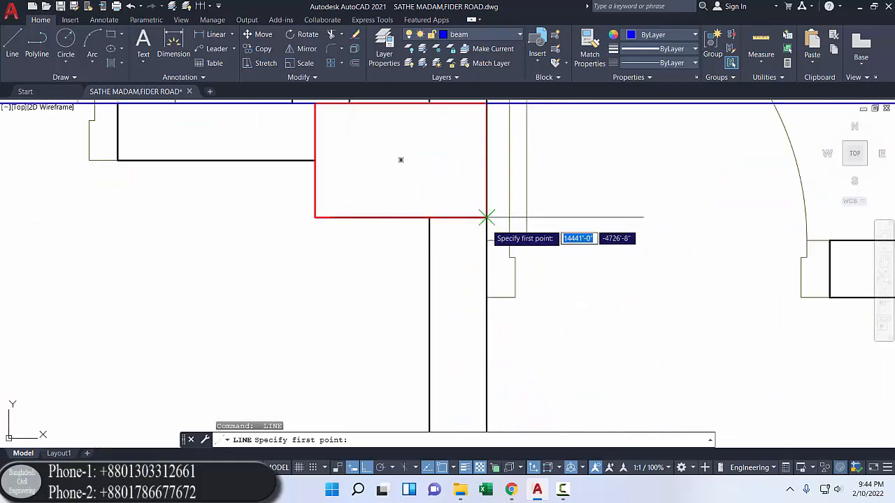
pyautogui.click(485, 214)
pyautogui.scroll(-5, 485, 314)
pyautogui.scroll(2, 462, 237)
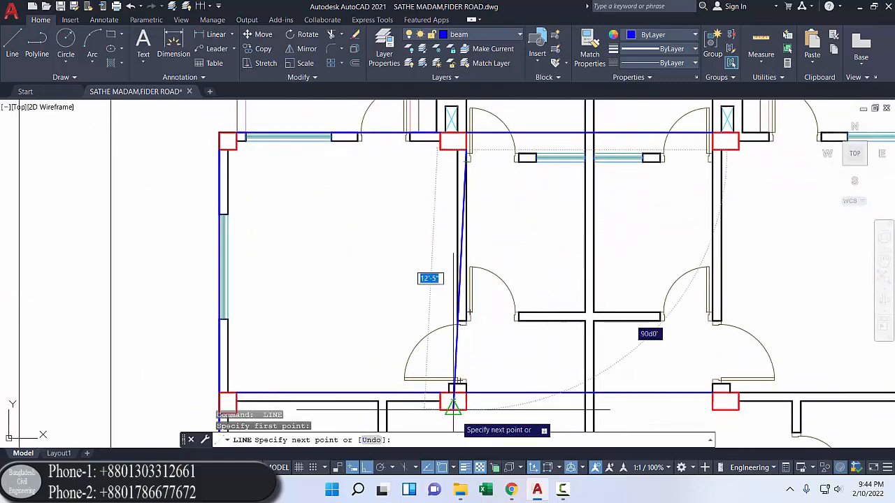
pyautogui.scroll(5, 458, 409)
pyautogui.click(508, 264)
pyautogui.press('Return')
pyautogui.press('Return')
pyautogui.scroll(-8, 508, 264)
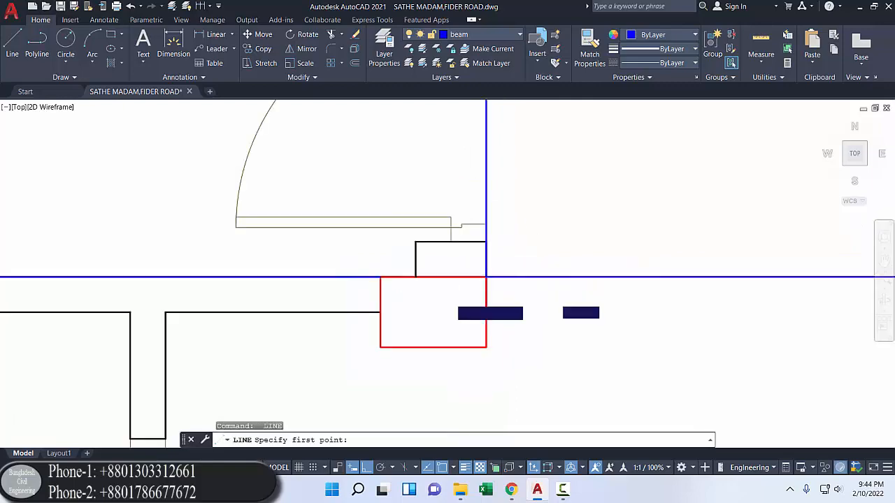
pyautogui.scroll(-3, 482, 279)
pyautogui.moveTo(477, 250); pyautogui.dragTo(420, 197, button='middle')
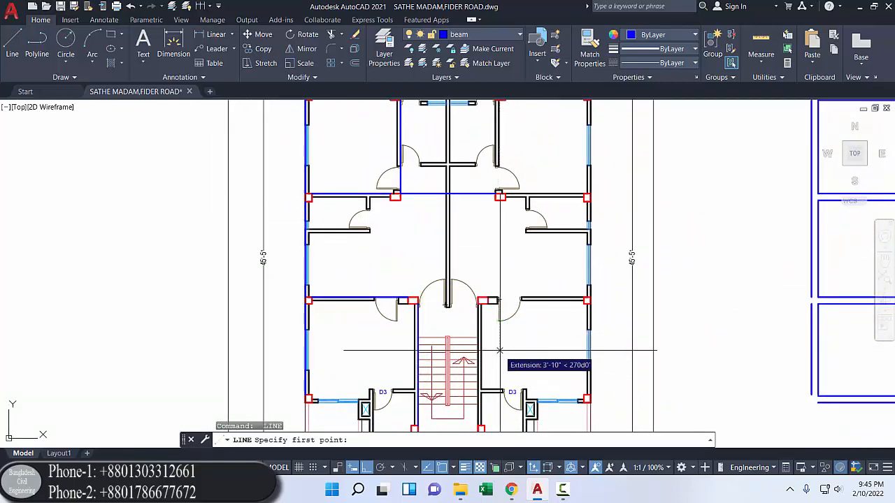
pyautogui.moveTo(496, 342); pyautogui.dragTo(505, 378, button='middle')
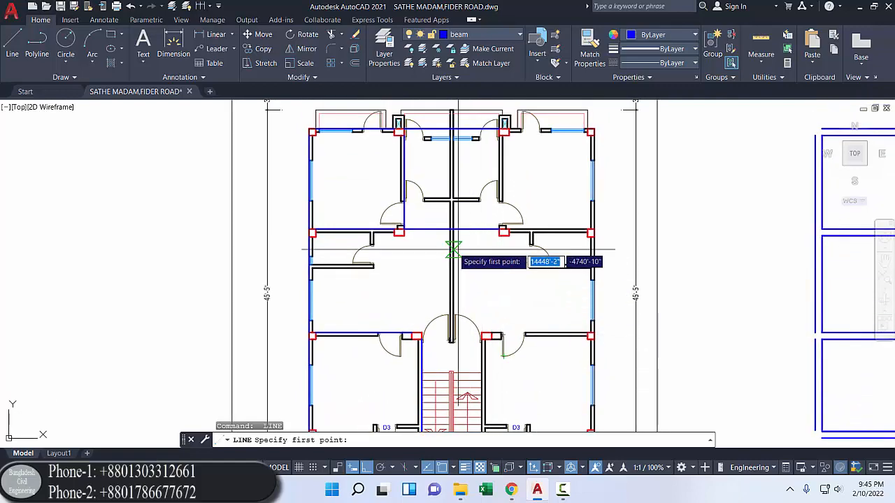
pyautogui.scroll(2, 453, 250)
pyautogui.scroll(-4, 449, 251)
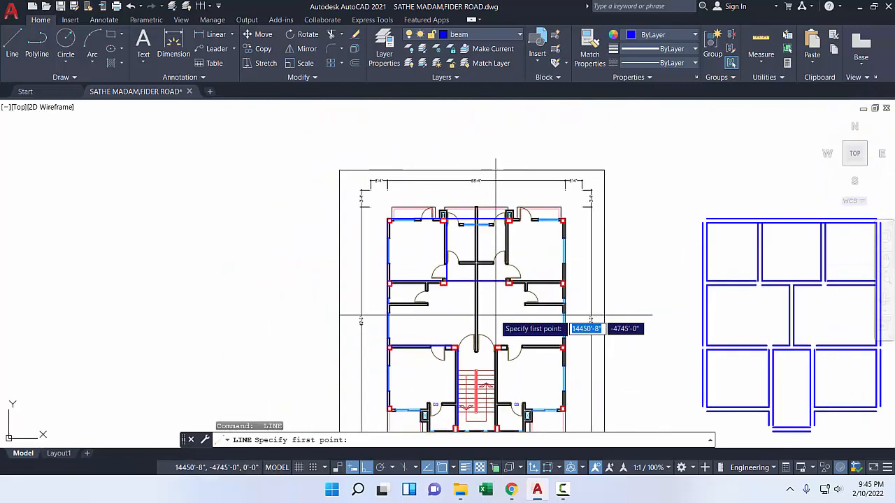
# - Isolate the layers of a beam line and the top row's left inner column
pyautogui.click(363, 232)
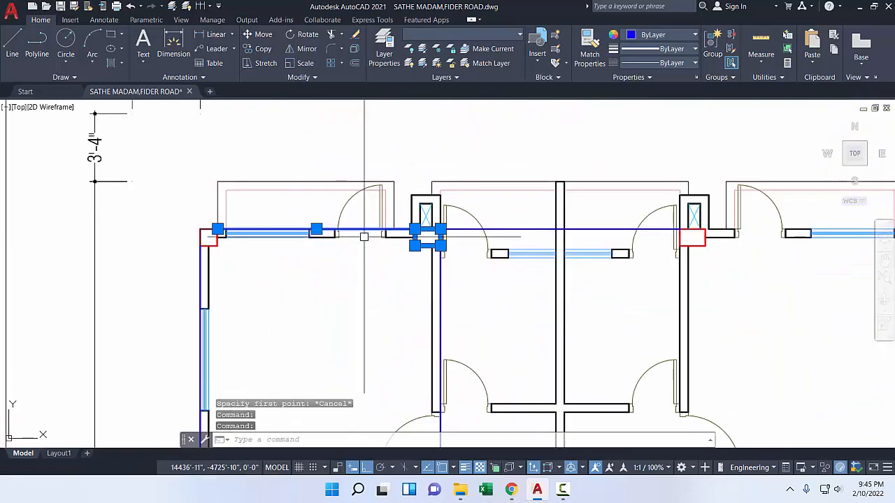
pyautogui.moveTo(392, 254); pyautogui.dragTo(348, 177, button='middle')
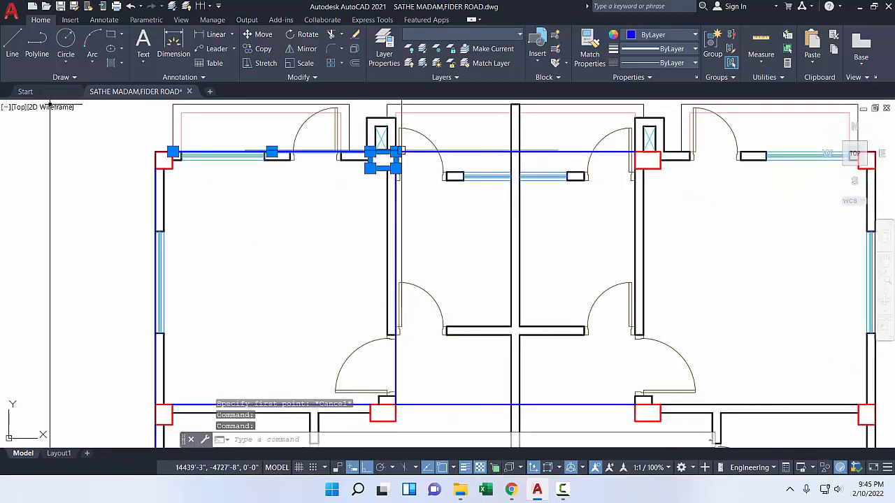
pyautogui.click(424, 48)
pyautogui.click(586, 56)
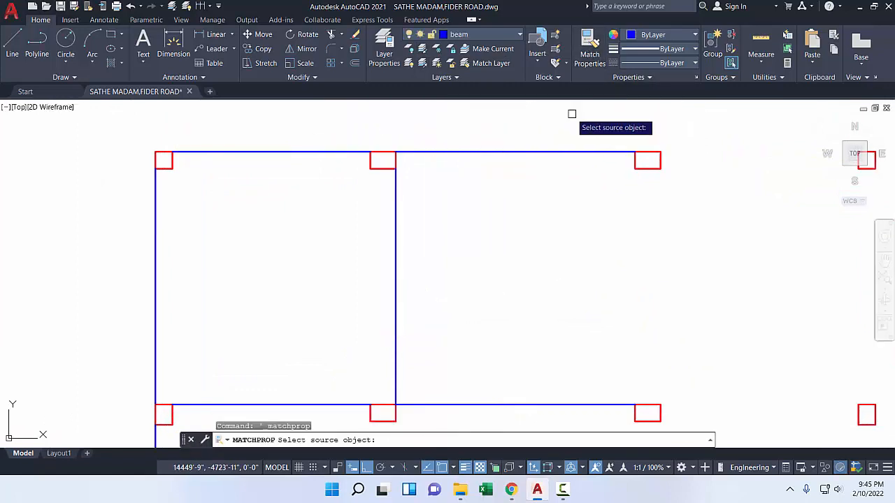
pyautogui.press('Escape')
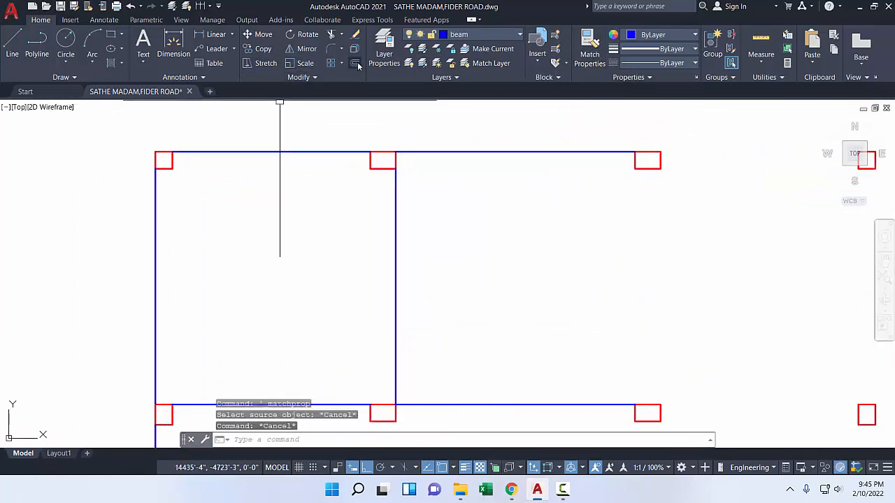
# - Offset the two horizontal beam lines of the top row downward by 10"
pyautogui.click(356, 64)
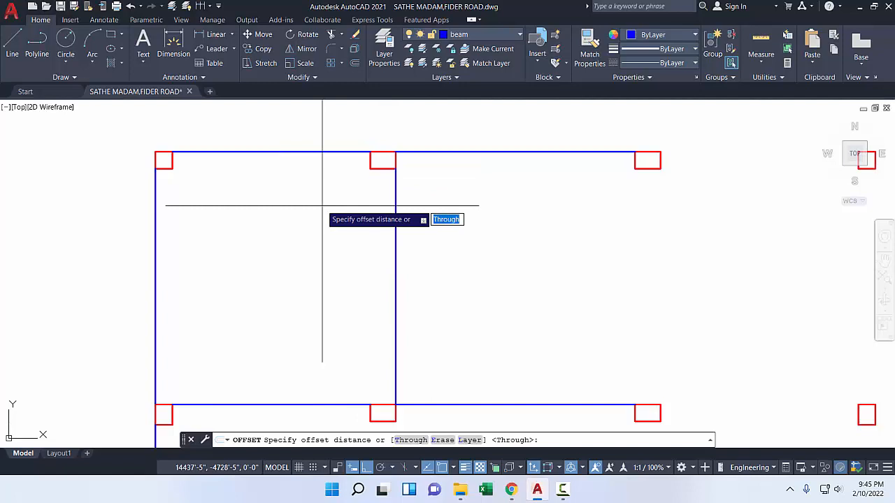
pyautogui.press('Return')
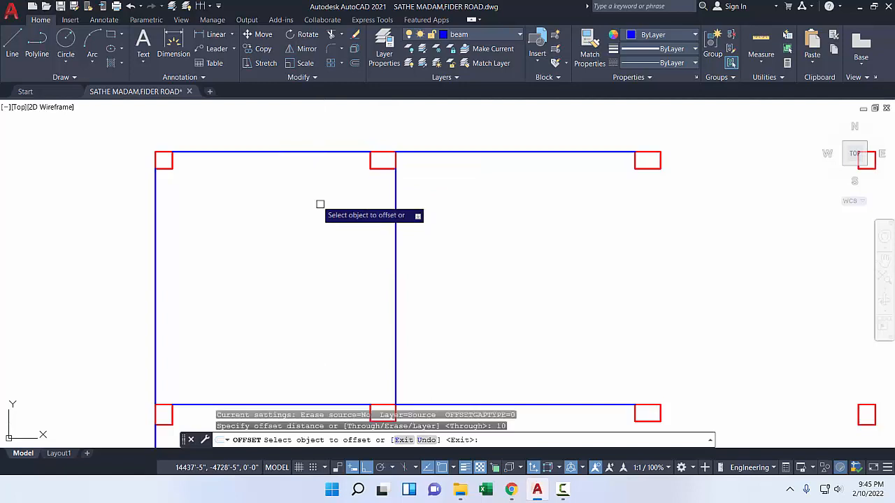
pyautogui.click(295, 153)
pyautogui.click(292, 233)
pyautogui.click(443, 152)
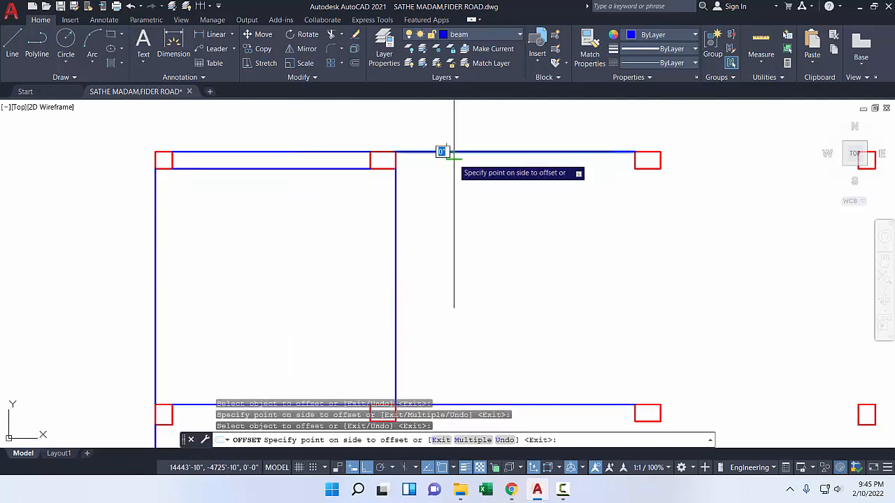
pyautogui.click(407, 228)
# - Offset the upper room's inner vertical beam line and outer left beam line 10" toward the room's interior
pyautogui.click(396, 228)
pyautogui.click(384, 225)
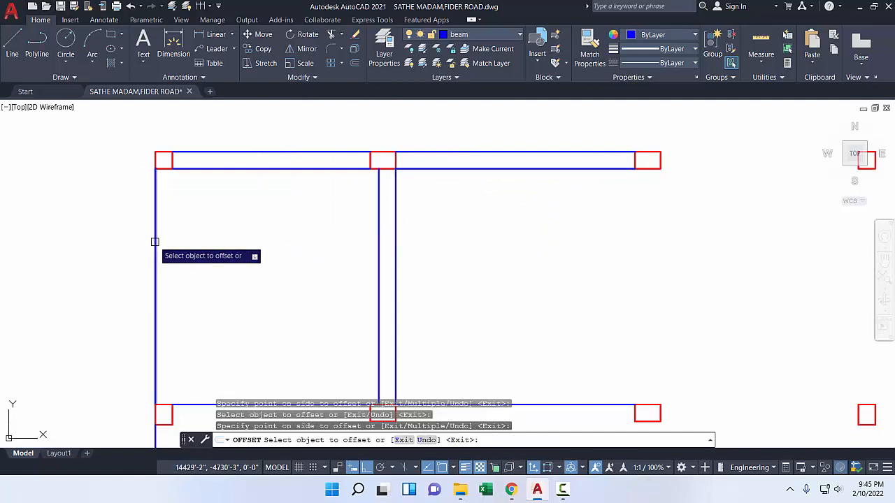
pyautogui.click(155, 242)
pyautogui.click(249, 260)
# - Offset the two horizontal beam lines of the second column row downward by 10"
pyautogui.scroll(-1, 241, 298)
pyautogui.moveTo(240, 298); pyautogui.dragTo(234, 179, button='middle')
pyautogui.click(236, 245)
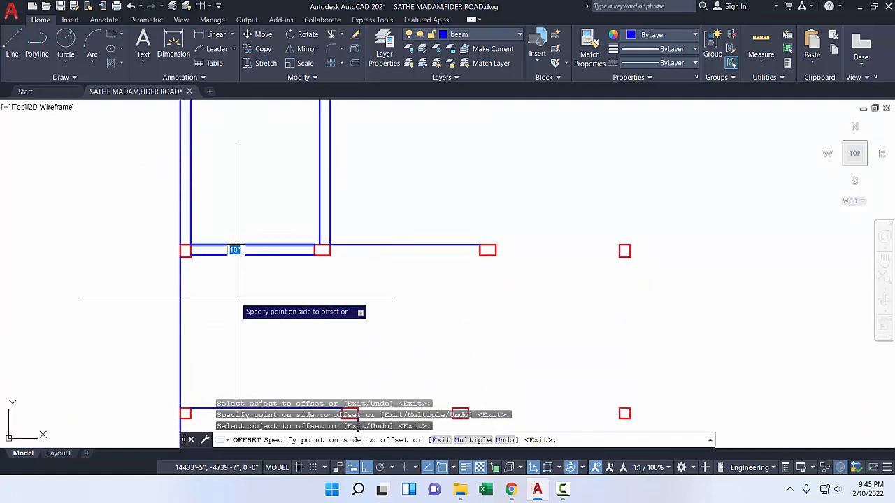
pyautogui.click(235, 300)
pyautogui.click(411, 245)
pyautogui.click(396, 294)
# - Offset the middle segment of the outer left beam line inward and the third-row horizontal beam line downward by 10"
pyautogui.scroll(-2, 395, 316)
pyautogui.moveTo(395, 316); pyautogui.dragTo(370, 231, button='middle')
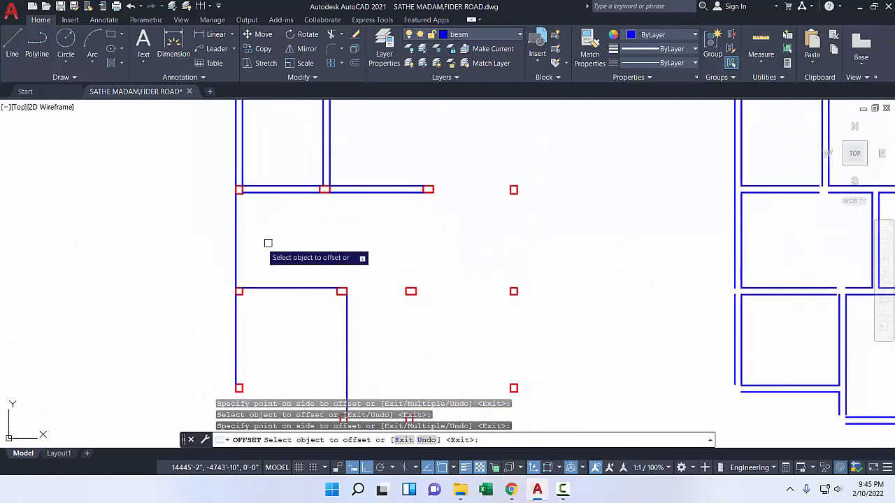
pyautogui.click(238, 243)
pyautogui.click(328, 257)
pyautogui.click(285, 288)
pyautogui.click(285, 323)
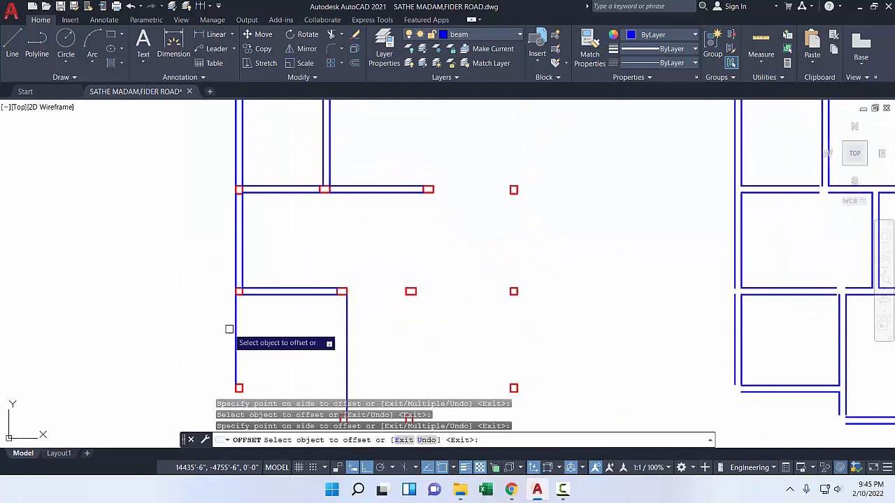
# - Offset the lowest outer left beam line and the stair's left beam line 10" toward the lower-left room's interior
pyautogui.click(235, 327)
pyautogui.click(289, 328)
pyautogui.scroll(-1, 348, 327)
pyautogui.moveTo(347, 326); pyautogui.dragTo(314, 259, button='middle')
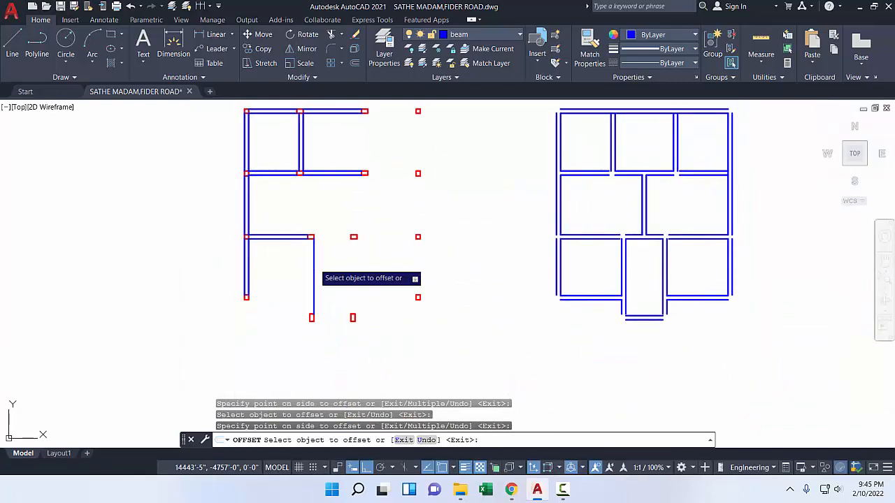
pyautogui.click(314, 264)
pyautogui.click(286, 266)
pyautogui.rightClick(287, 265)
pyautogui.click(317, 272)
# - Turn on all layers and draw a horizontal beam line from the lower-left column's bottom corner to the beam left of the stair
pyautogui.moveTo(377, 261); pyautogui.dragTo(369, 290, button='middle')
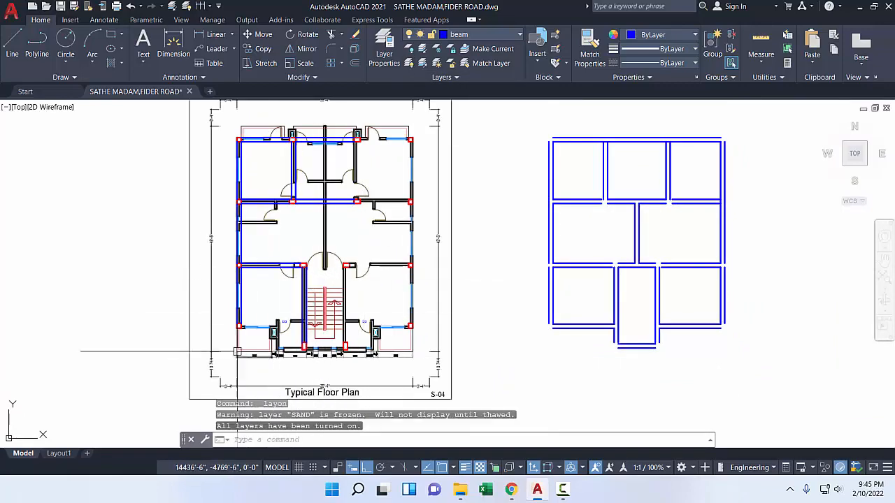
pyautogui.scroll(4, 237, 352)
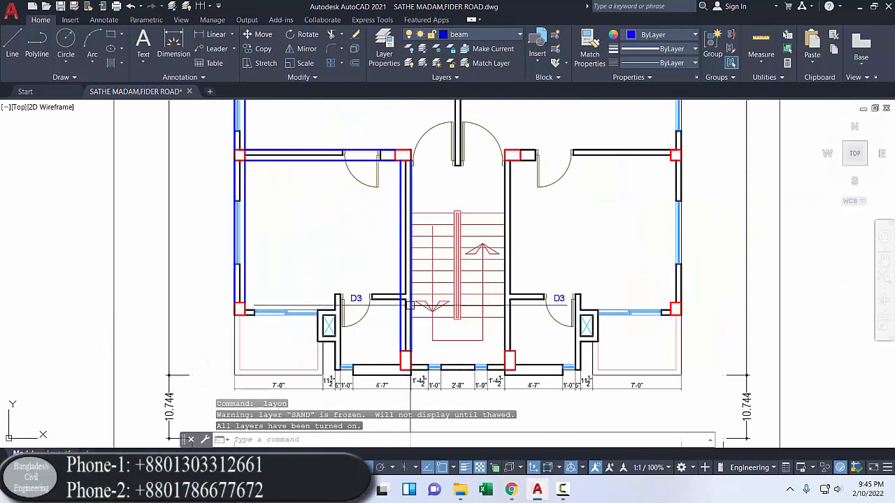
pyautogui.moveTo(375, 313); pyautogui.dragTo(351, 315, button='middle')
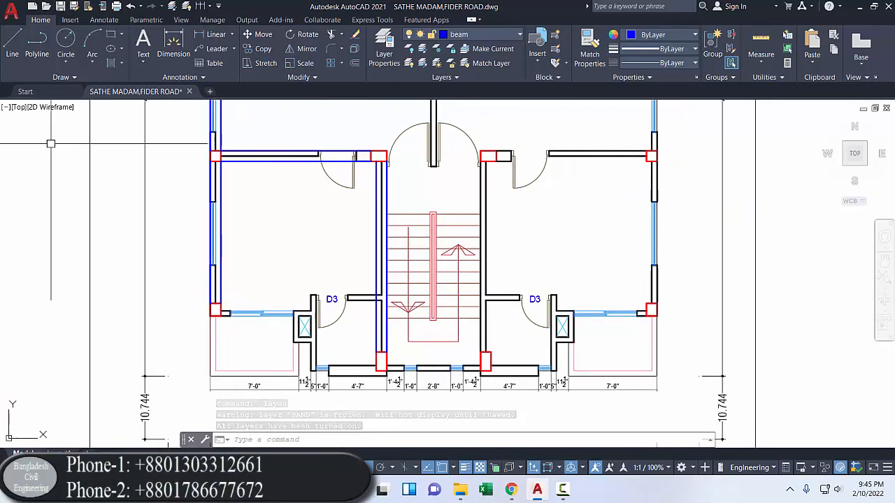
pyautogui.click(12, 46)
pyautogui.scroll(5, 235, 324)
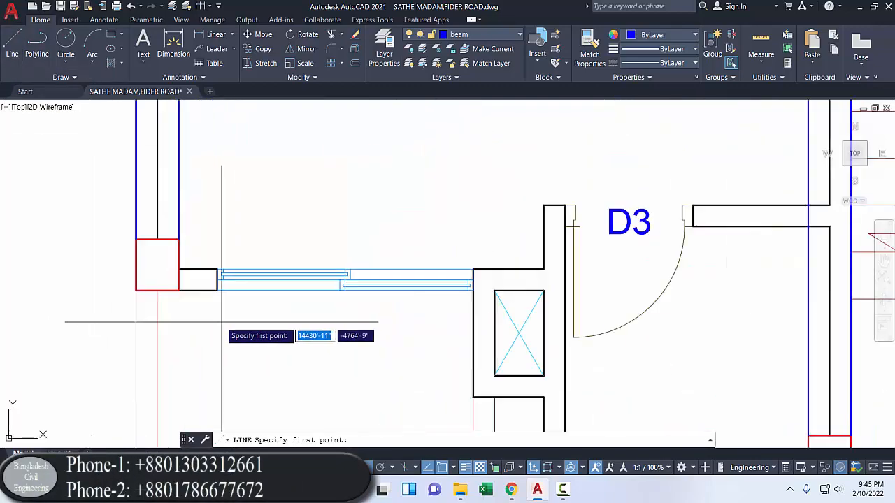
pyautogui.click(187, 289)
pyautogui.scroll(-2, 268, 314)
pyautogui.scroll(5, 427, 308)
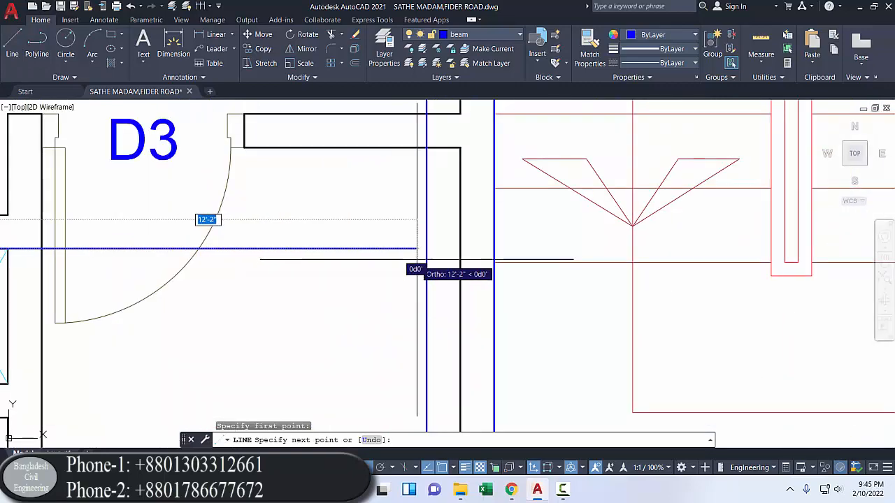
pyautogui.click(426, 248)
pyautogui.rightClick(425, 248)
pyautogui.click(454, 256)
pyautogui.scroll(-2, 393, 294)
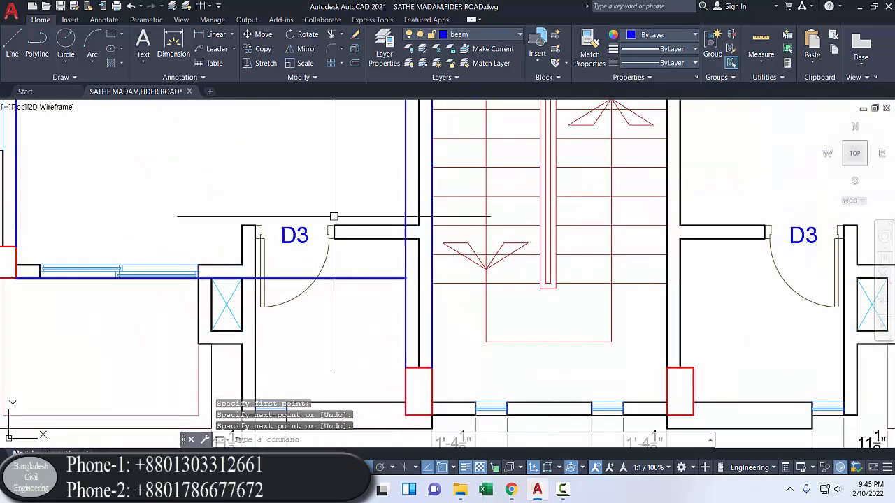
# - Offset the lower-left room's bottom beam line upward by 10"
pyautogui.click(355, 66)
pyautogui.rightClick(343, 149)
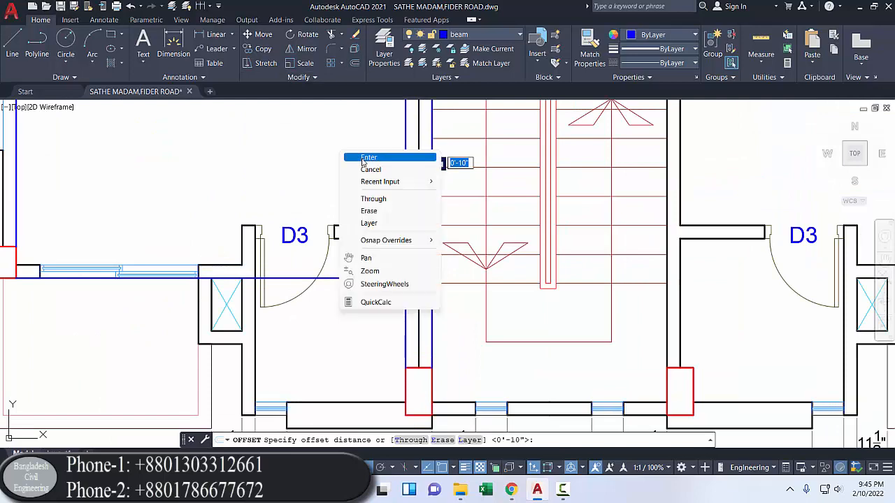
pyautogui.click(353, 156)
pyautogui.click(374, 279)
pyautogui.click(342, 183)
pyautogui.scroll(-3, 296, 230)
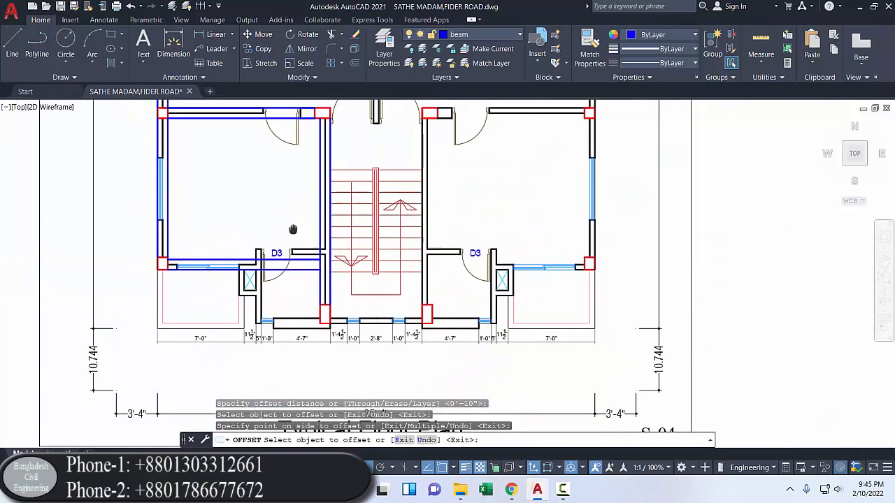
pyautogui.moveTo(286, 196); pyautogui.dragTo(286, 232, button='middle')
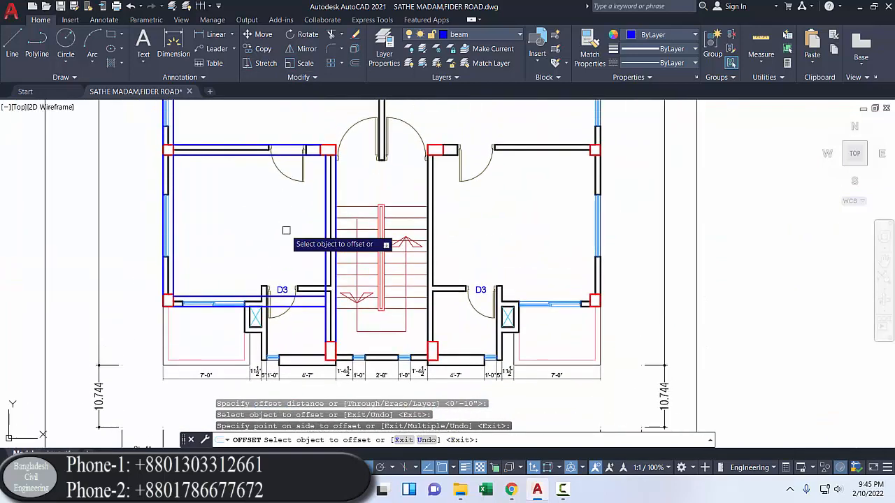
pyautogui.moveTo(294, 239); pyautogui.dragTo(293, 301, button='middle')
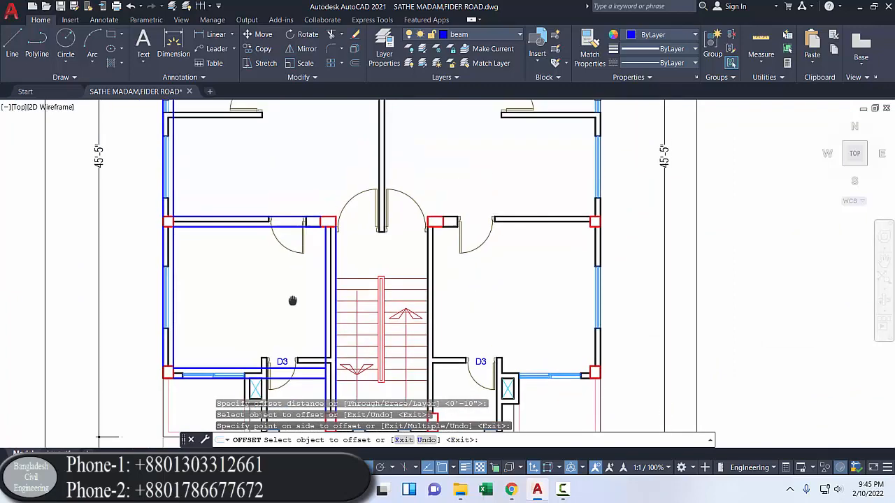
pyautogui.rightClick(243, 266)
pyautogui.click(259, 273)
# - Isolate the layers of a second-row beam line and the left inner column again
pyautogui.scroll(-2, 427, 273)
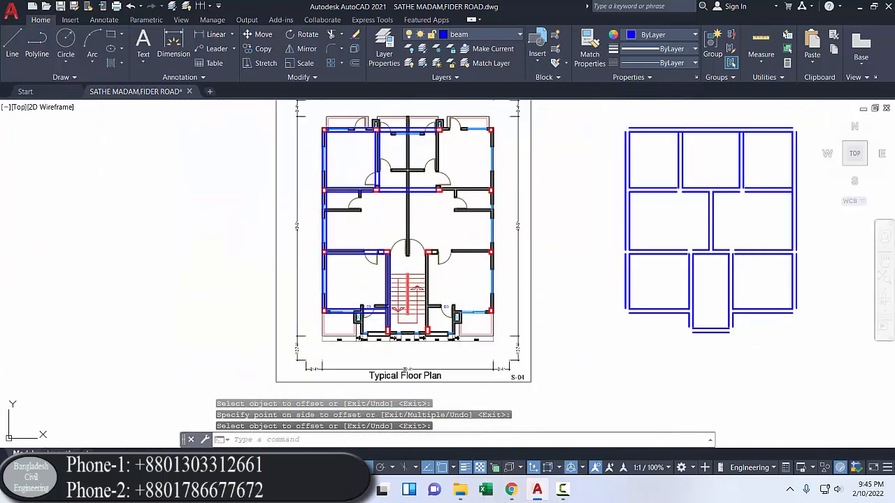
pyautogui.moveTo(415, 167); pyautogui.dragTo(407, 192, button='middle')
pyautogui.scroll(1, 420, 196)
pyautogui.moveTo(389, 233); pyautogui.dragTo(400, 213, button='middle')
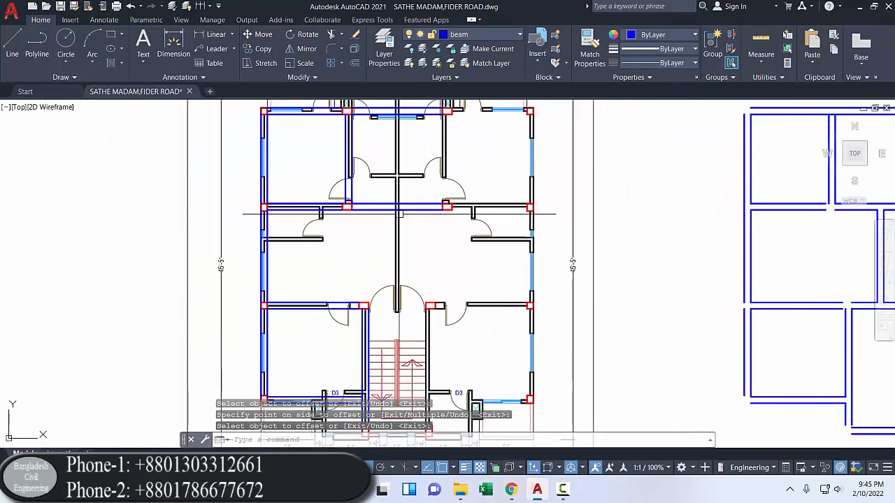
pyautogui.press('Return')
pyautogui.click(378, 204)
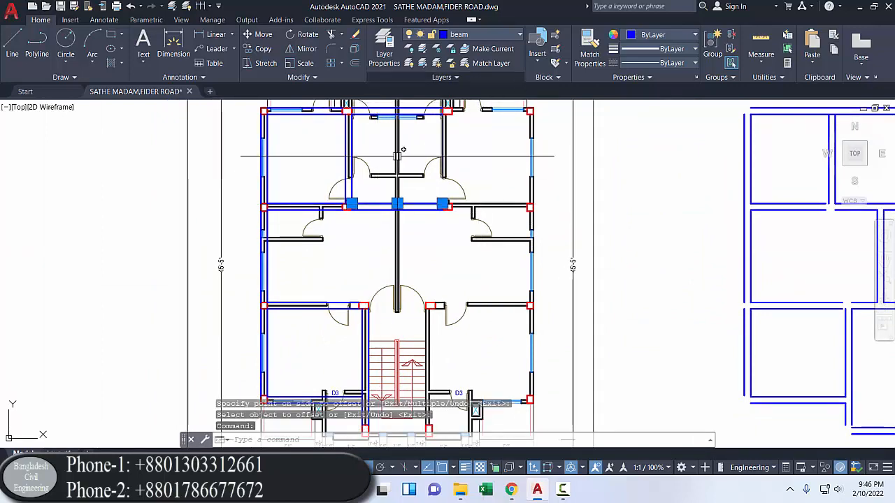
pyautogui.scroll(3, 343, 208)
pyautogui.scroll(-3, 351, 248)
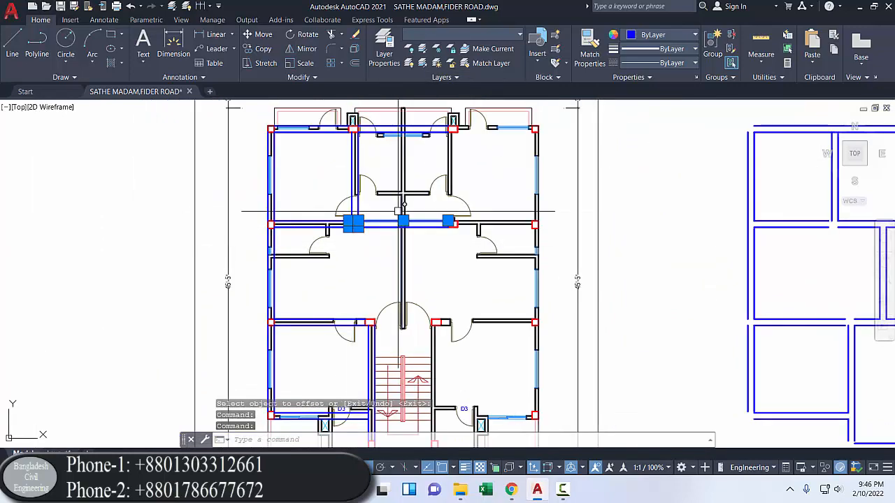
pyautogui.click(429, 49)
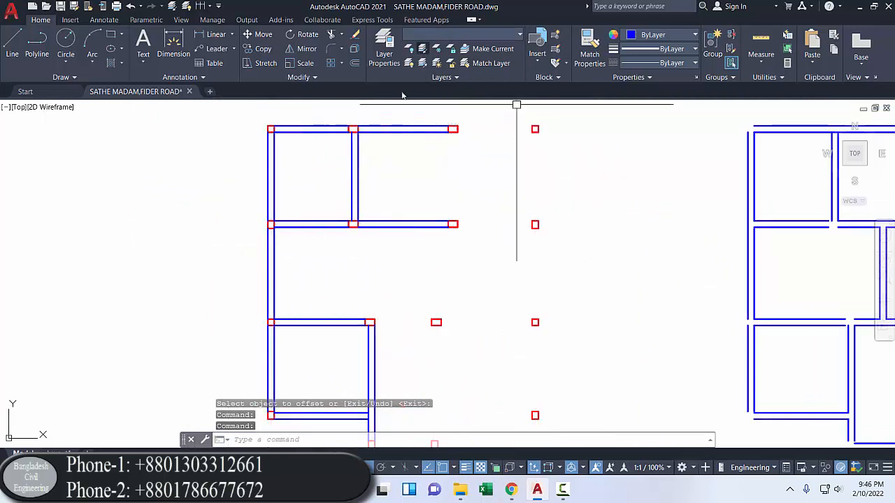
# - Select all the double beam lines drawn across the left half and middle bay of the layout
pyautogui.scroll(-3, 356, 180)
pyautogui.moveTo(350, 138)
pyautogui.mouseDown()
pyautogui.moveTo(346, 291)
pyautogui.moveTo(387, 250)
pyautogui.moveTo(290, 255)
pyautogui.mouseUp()
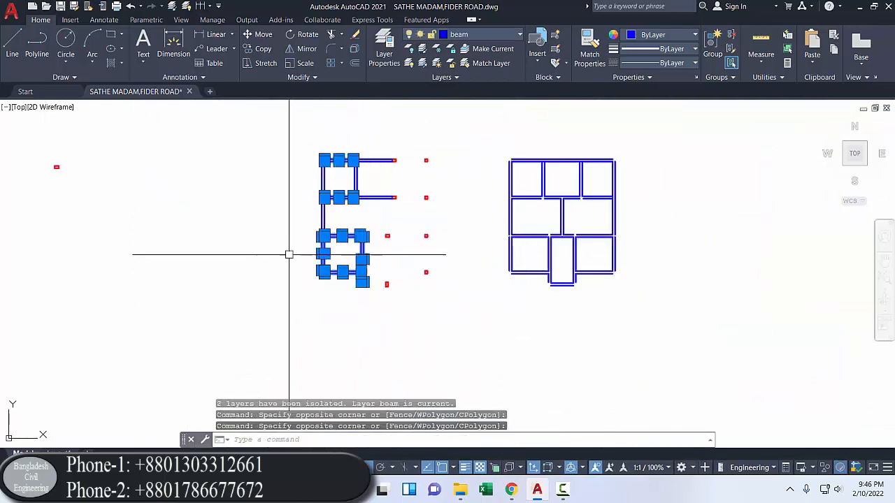
pyautogui.click(373, 209)
pyautogui.click(366, 139)
pyautogui.scroll(2, 362, 168)
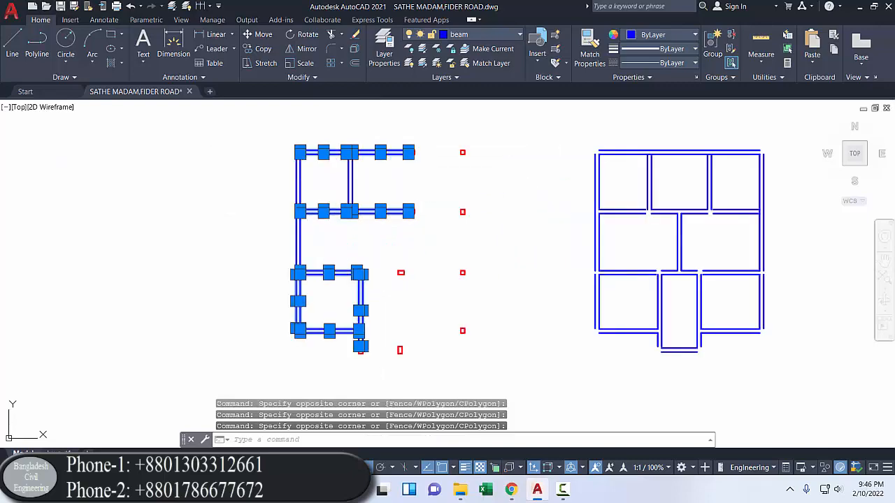
pyautogui.moveTo(398, 183); pyautogui.dragTo(340, 229, button='middle')
pyautogui.click(245, 206)
pyautogui.click(183, 189)
pyautogui.click(240, 280)
pyautogui.click(184, 254)
# - Remove the middle bay's top-row and second-row horizontal beam lines from the selection
pyautogui.scroll(2, 344, 216)
pyautogui.scroll(-2, 355, 189)
pyautogui.scroll(2, 305, 202)
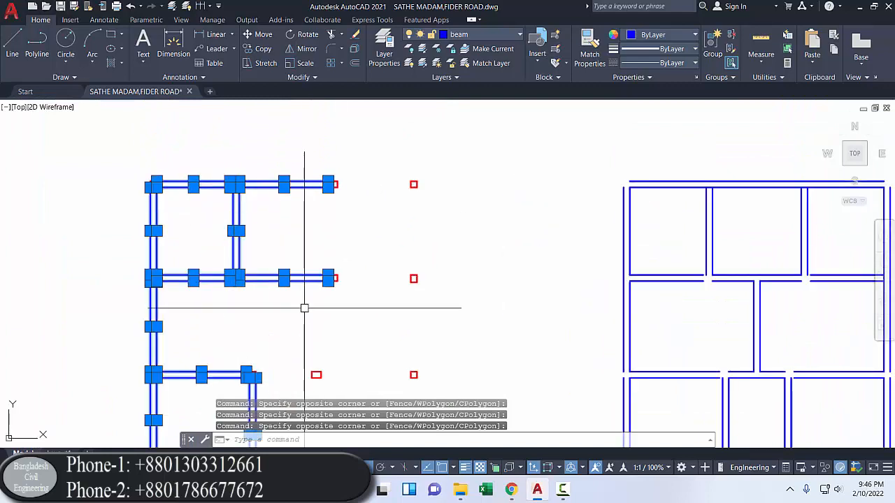
pyautogui.keyDown('shift'); pyautogui.click(306, 302); pyautogui.keyUp('shift')
pyautogui.keyDown('shift'); pyautogui.click(293, 134); pyautogui.keyUp('shift')
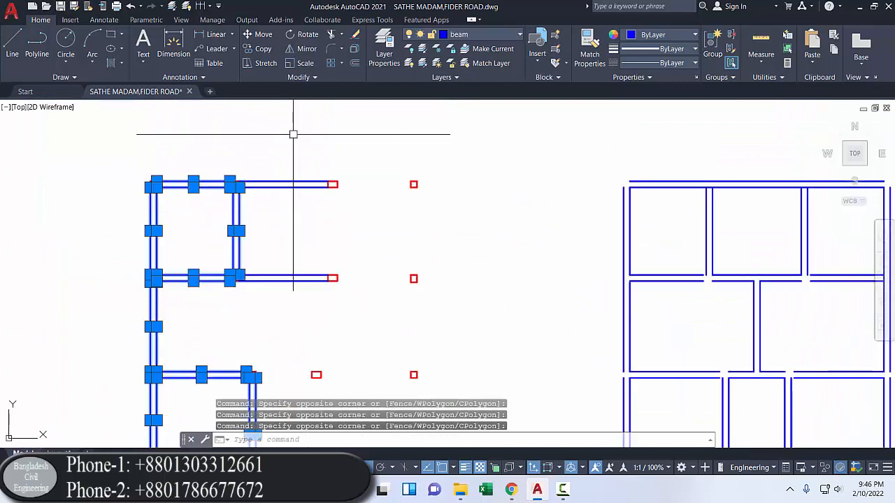
# - Mirror the selected left-half beam lines about a vertical axis through the midpoint of the middle bay's top beam, keeping the originals
pyautogui.click(294, 49)
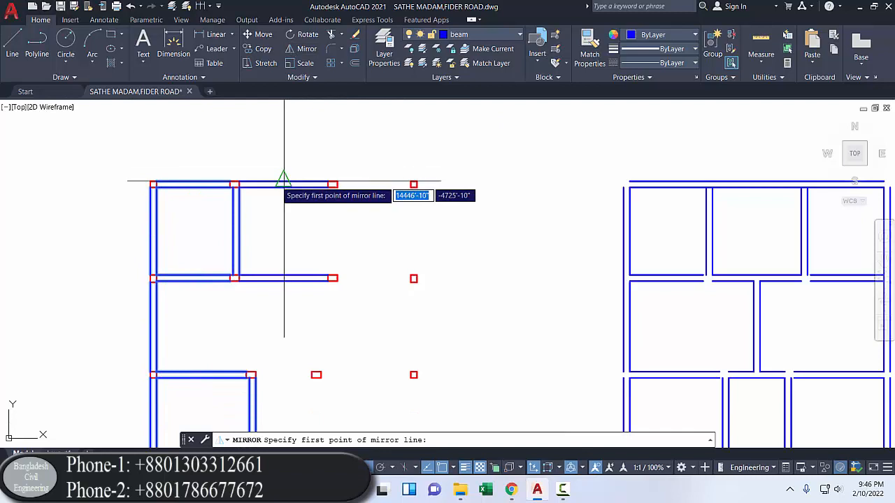
pyautogui.click(284, 184)
pyautogui.click(306, 133)
pyautogui.click(331, 174)
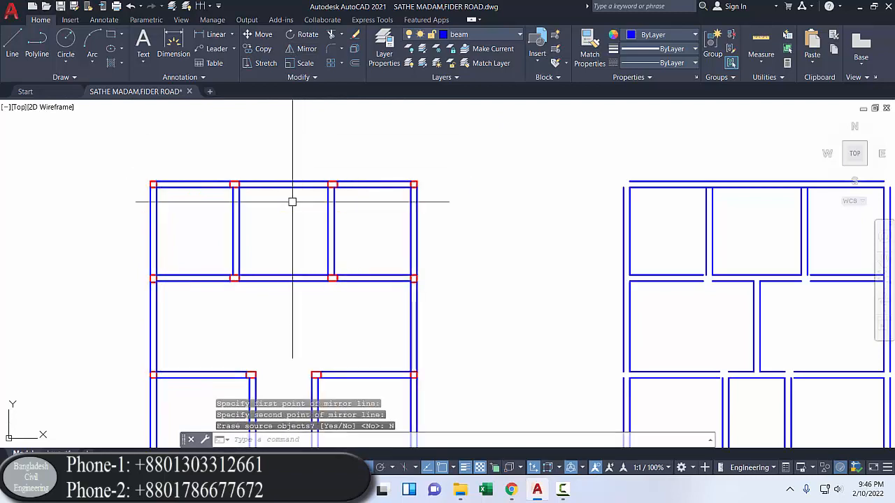
pyautogui.scroll(-2, 295, 147)
pyautogui.scroll(2, 282, 243)
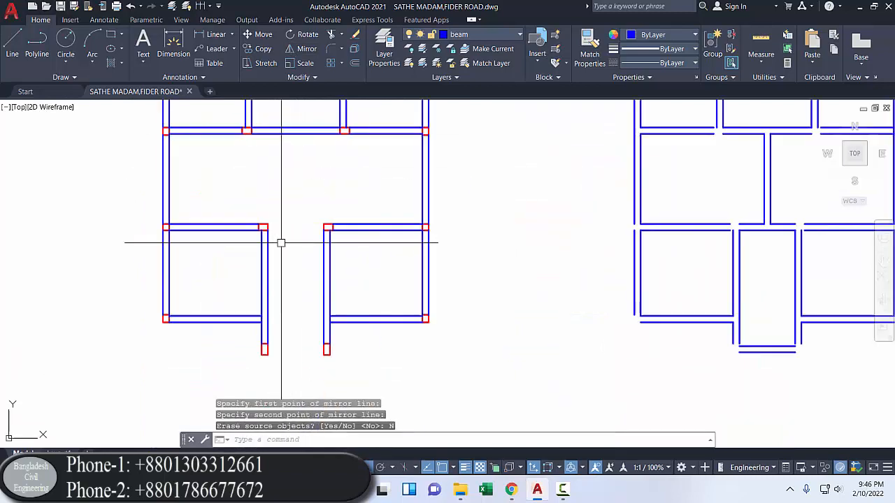
# - Turn all layers on and draw a beam line above the staircase between the lower facing corners of the two inner third-row columns
pyautogui.click(409, 65)
pyautogui.scroll(4, 304, 212)
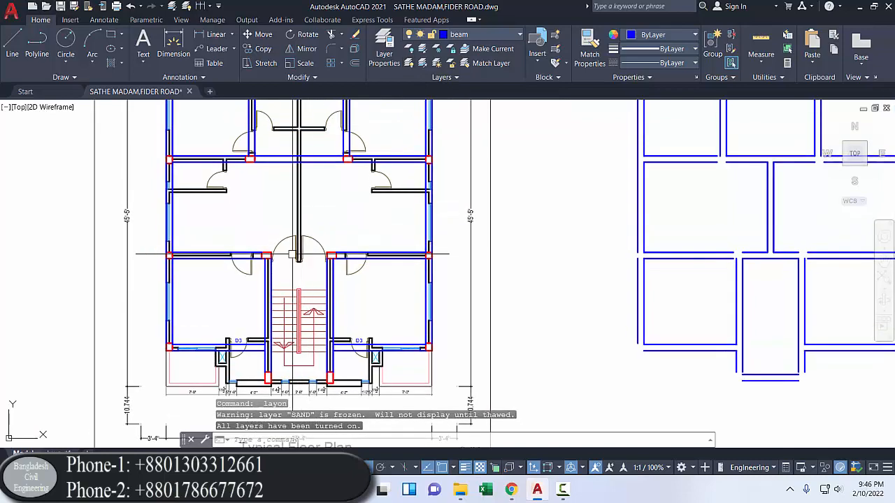
pyautogui.click(12, 44)
pyautogui.scroll(5, 249, 253)
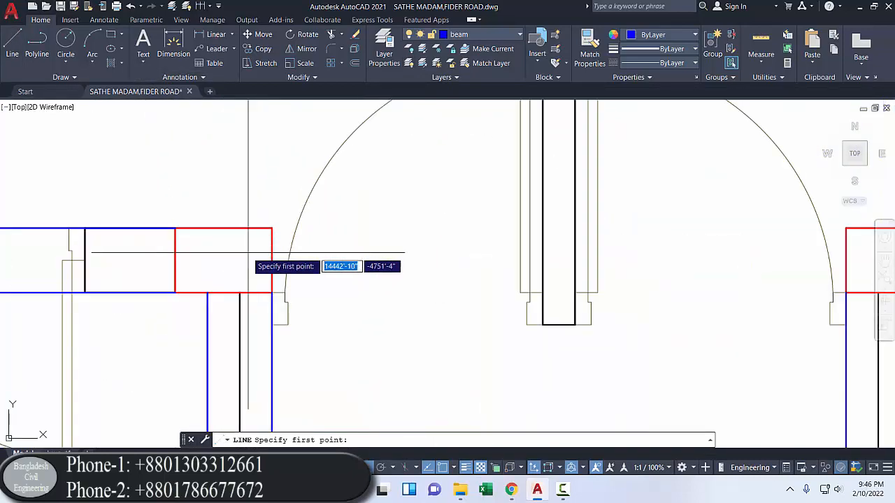
pyautogui.click(272, 293)
pyautogui.scroll(-3, 539, 300)
pyautogui.scroll(3, 465, 280)
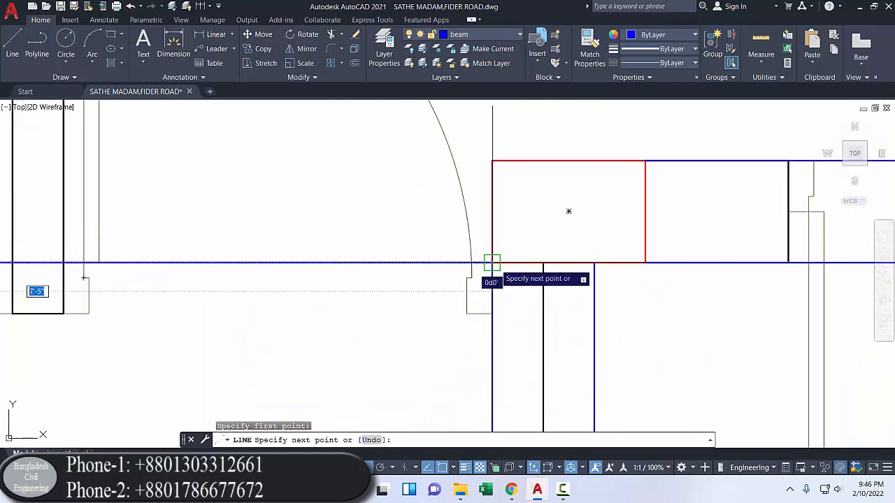
pyautogui.click(492, 263)
pyautogui.press('Return')
# - Draw a vertical beam line from the midpoint of the second-row beam's lower line down to the third-row beam line above the stairs
pyautogui.press('Return')
pyautogui.scroll(-6, 355, 232)
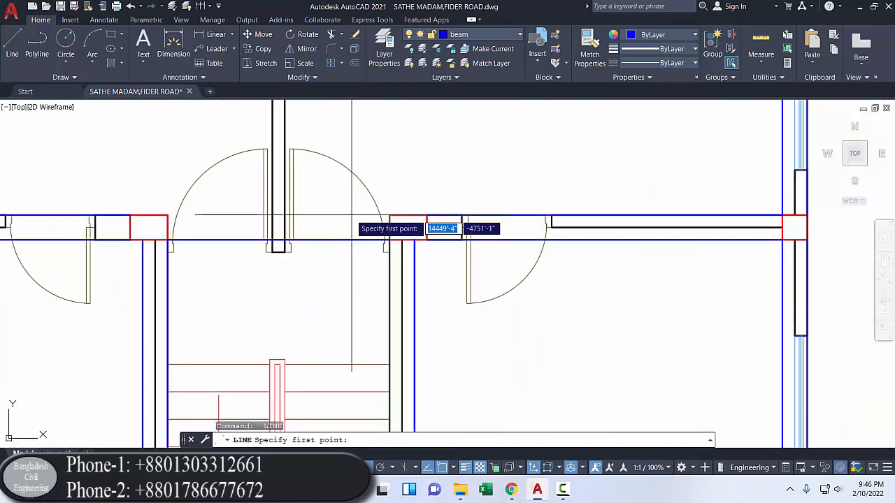
pyautogui.scroll(-4, 351, 215)
pyautogui.scroll(6, 356, 252)
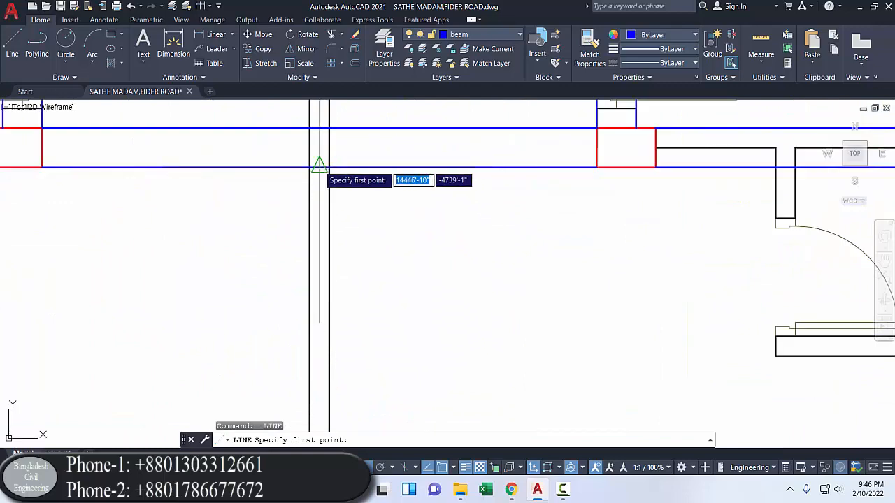
pyautogui.click(319, 166)
pyautogui.scroll(-5, 326, 295)
pyautogui.scroll(8, 320, 230)
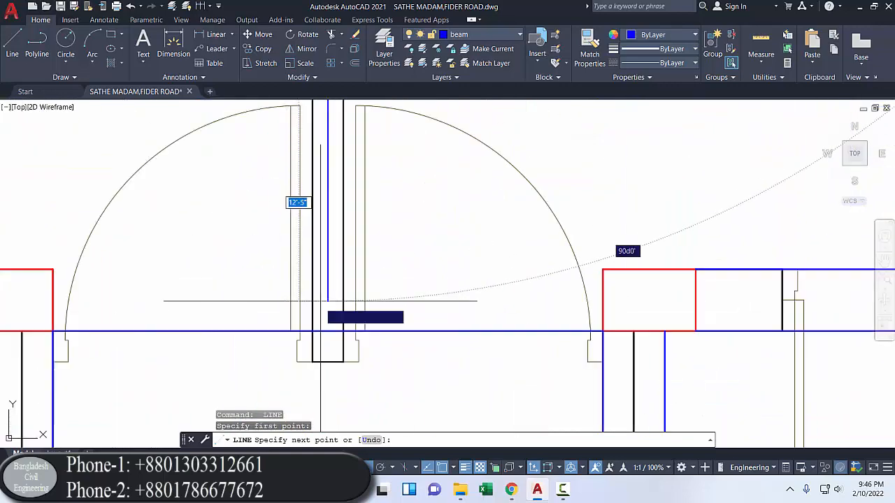
pyautogui.click(317, 331)
pyautogui.press('Return')
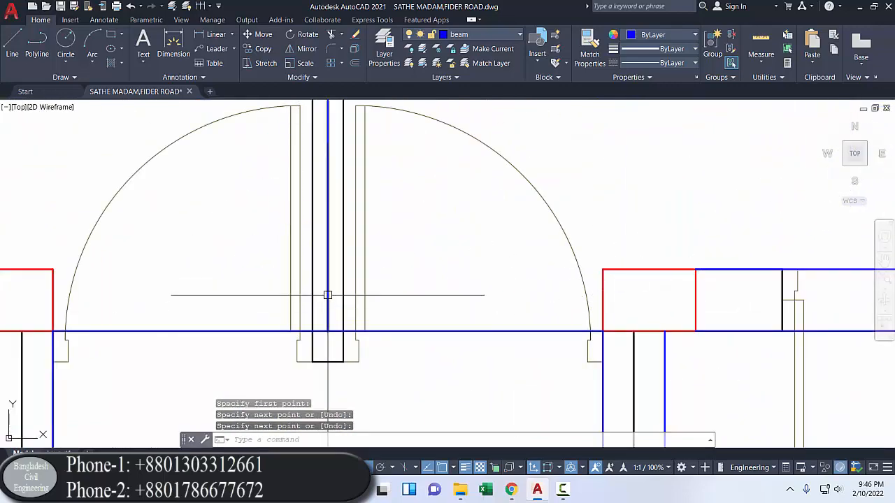
# - Move the central vertical beam line 5" to the left
pyautogui.click(251, 41)
pyautogui.click(447, 225)
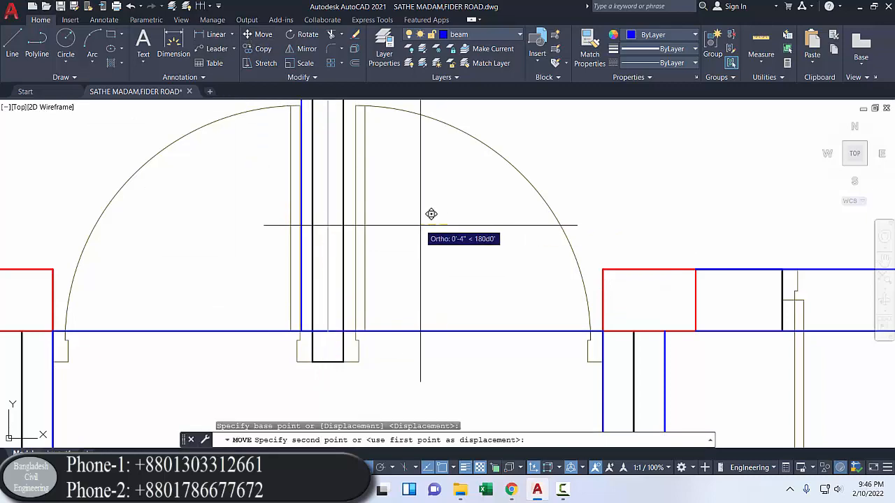
pyautogui.write('5')
pyautogui.press('Return')
pyautogui.scroll(-4, 420, 225)
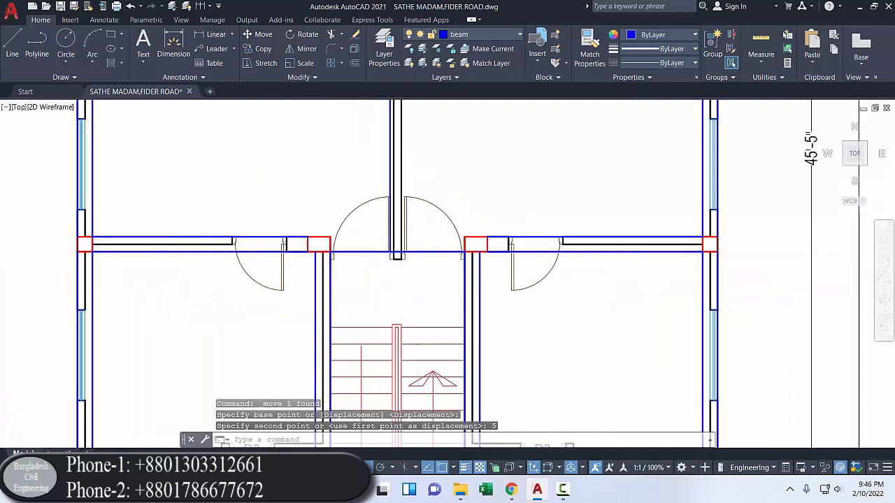
# - Offset the central vertical beam line 10" to the right to form its double line
pyautogui.moveTo(420, 225); pyautogui.dragTo(370, 308, button='middle')
pyautogui.click(354, 64)
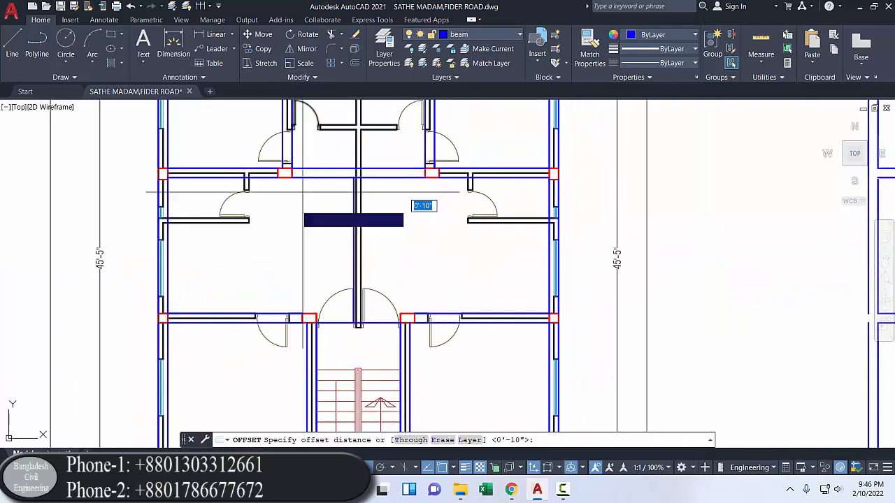
pyautogui.rightClick(288, 235)
pyautogui.click(312, 242)
pyautogui.scroll(5, 359, 186)
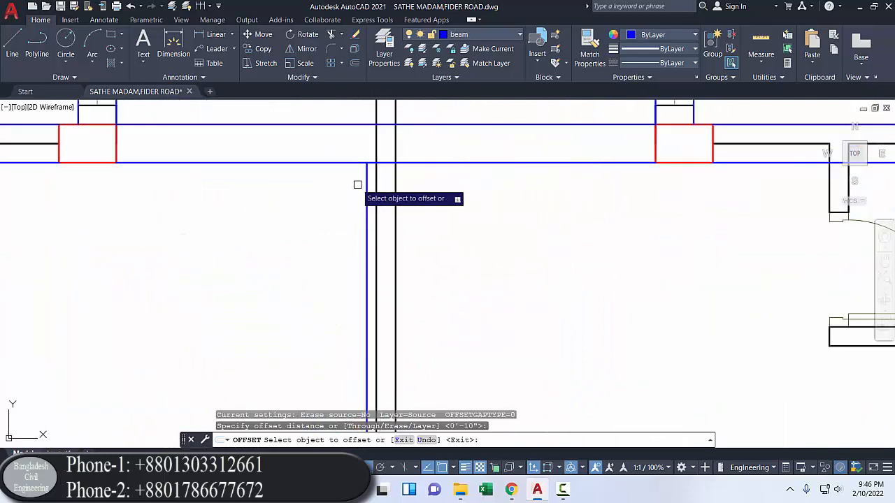
pyautogui.click(395, 196)
pyautogui.click(395, 196)
# - Offset the horizontal beam line above the staircase upward by 10"
pyautogui.scroll(-4, 395, 196)
pyautogui.scroll(6, 359, 190)
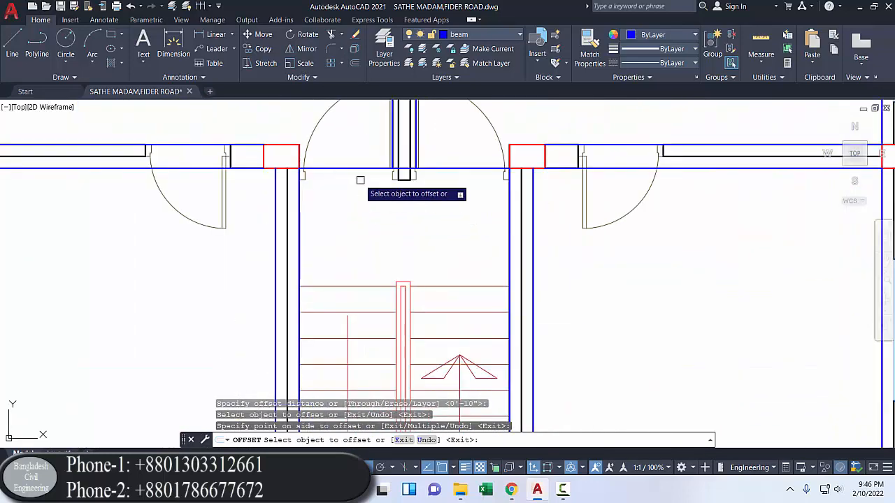
pyautogui.click(352, 144)
pyautogui.click(352, 144)
pyautogui.scroll(-4, 354, 140)
pyautogui.scroll(2, 353, 275)
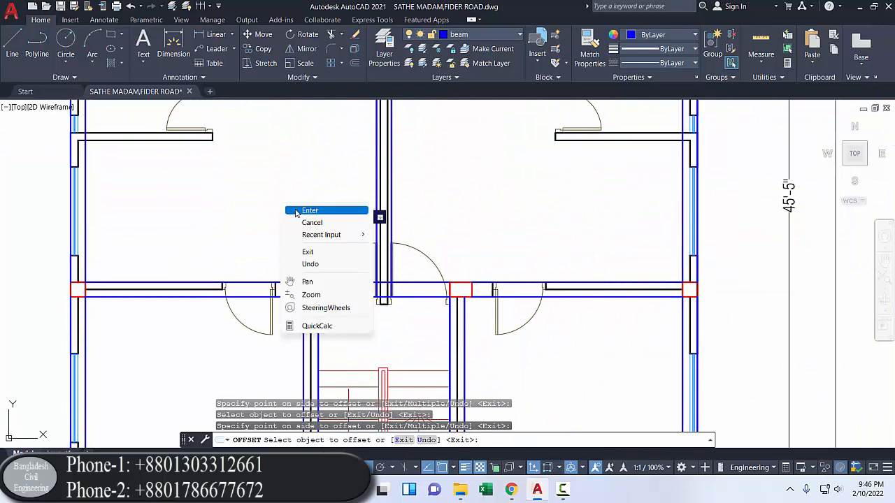
pyautogui.click(296, 211)
# - Isolate the layers of the second-row middle beam lines and the left inner column so only beams and columns show
pyautogui.scroll(-5, 297, 238)
pyautogui.scroll(2, 318, 209)
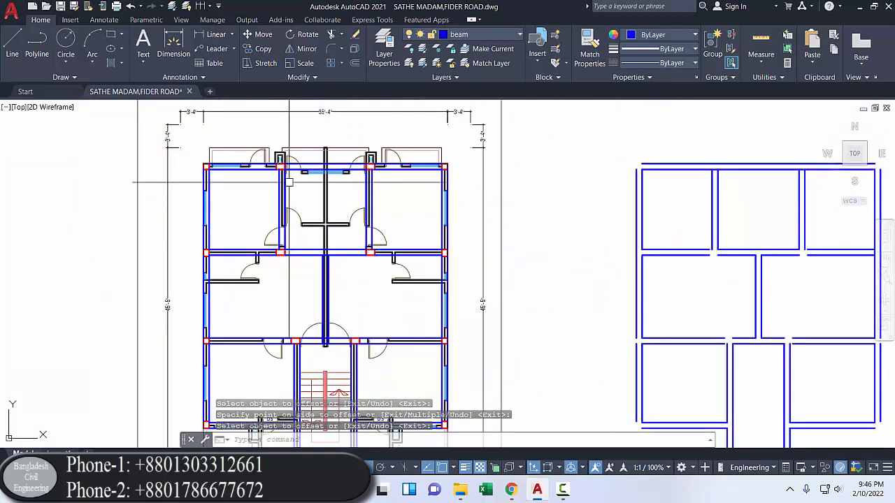
pyautogui.scroll(2, 313, 254)
pyautogui.scroll(2, 306, 259)
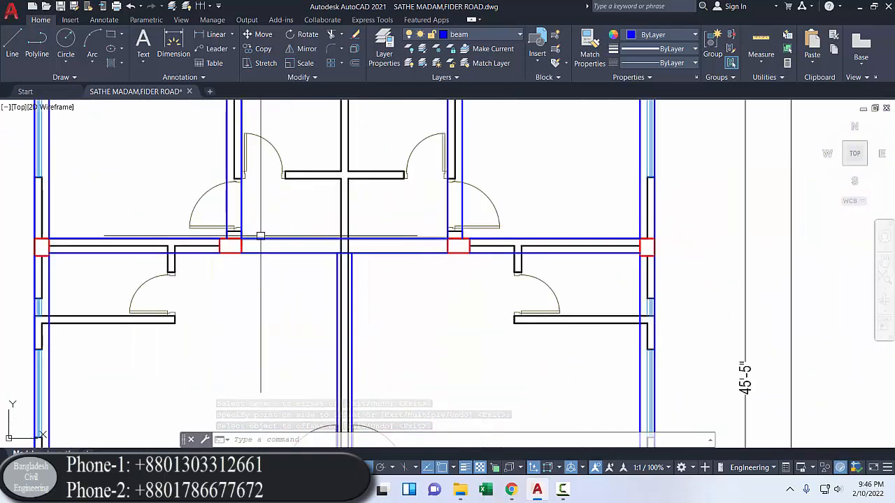
pyautogui.click(255, 240)
pyautogui.click(225, 246)
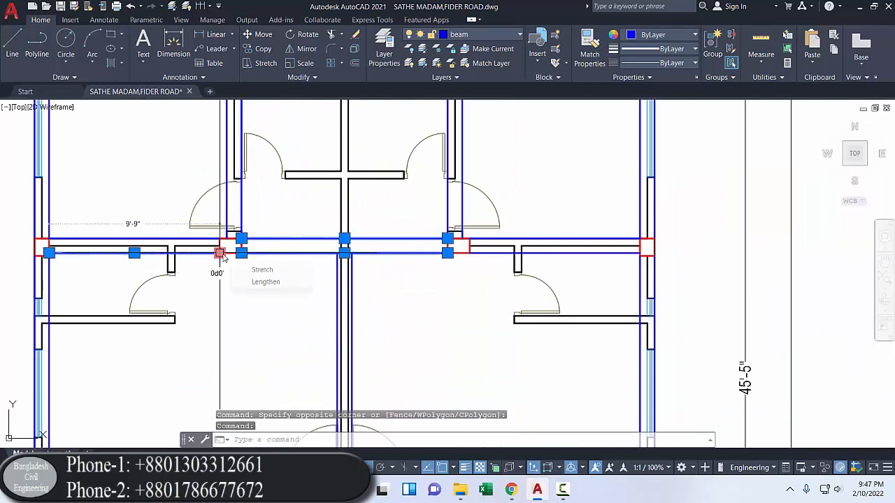
pyautogui.scroll(4, 220, 248)
pyautogui.scroll(-5, 270, 239)
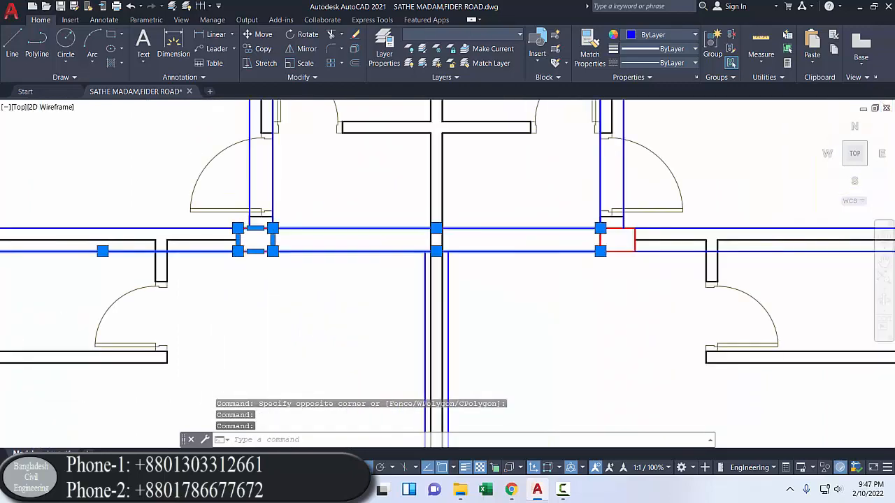
pyautogui.click(423, 48)
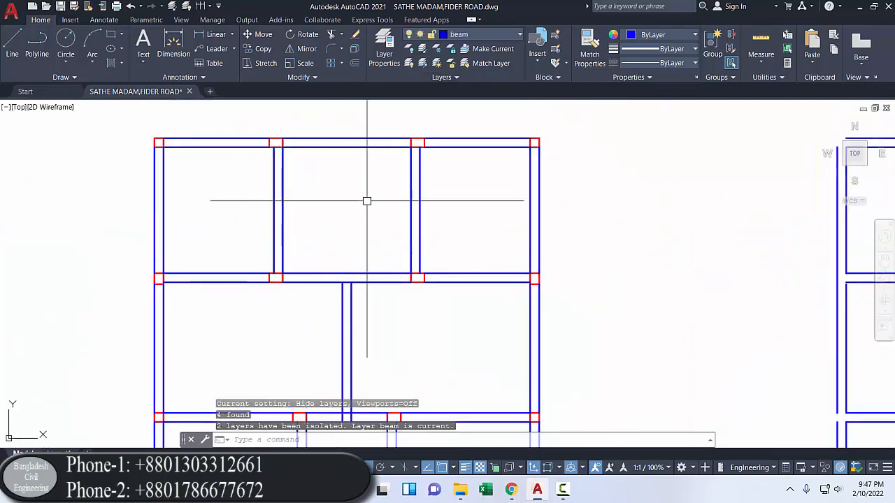
# - Trim the beam line segments crossing the junctions at the central vertical beam and where the lower rooms' bottom beams meet the stair-side beams
pyautogui.click(331, 34)
pyautogui.scroll(5, 356, 265)
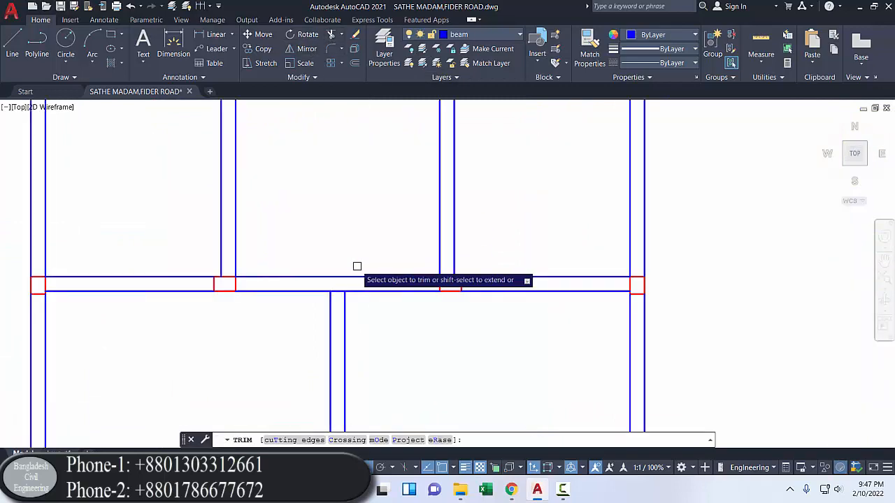
pyautogui.scroll(-5, 389, 200)
pyautogui.scroll(5, 373, 270)
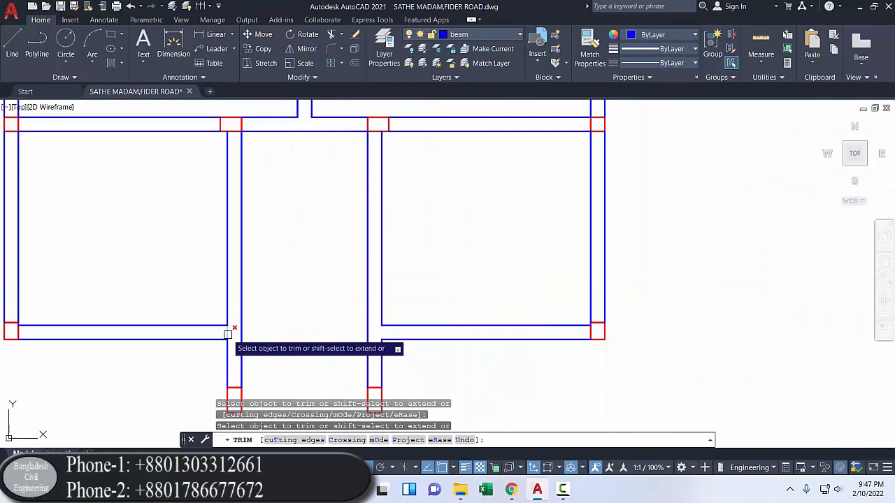
pyautogui.click(230, 332)
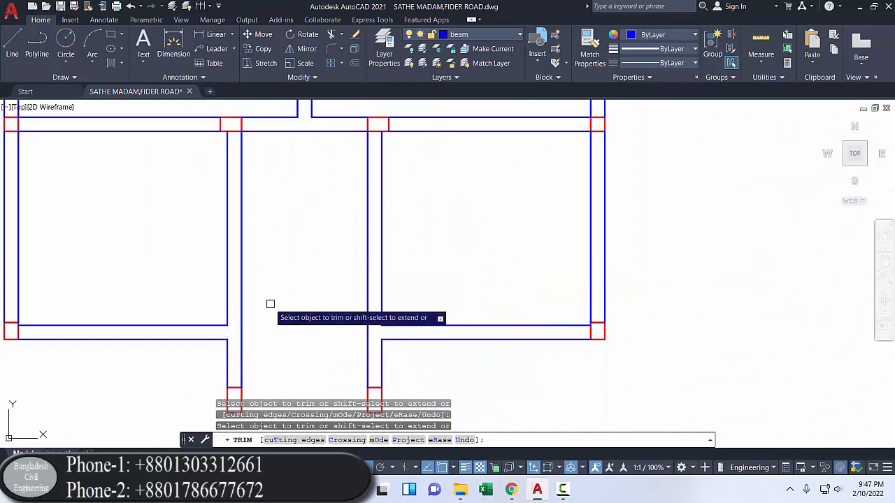
pyautogui.rightClick(272, 305)
pyautogui.click(288, 311)
pyautogui.scroll(-2, 285, 324)
pyautogui.moveTo(285, 324); pyautogui.dragTo(281, 323, button='middle')
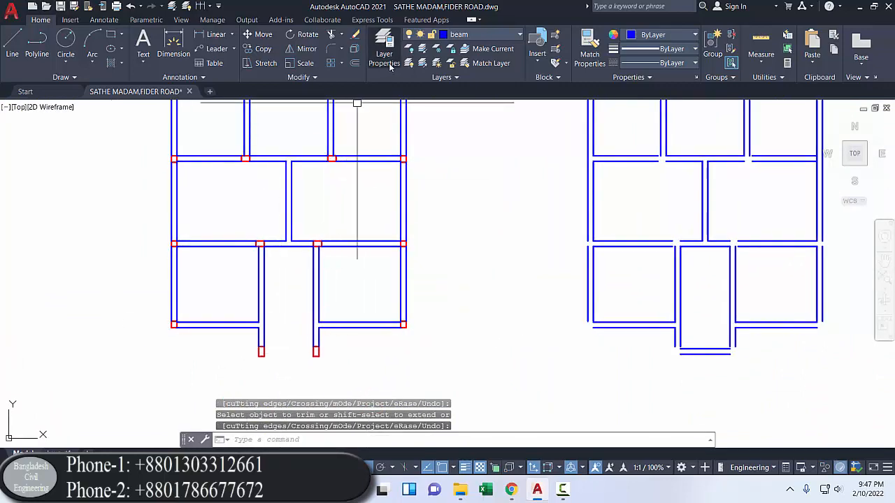
# - Turn all layers on and draw a beam line below the staircase between the lower facing corners of the two bottom columns
pyautogui.write('layon')
pyautogui.press('Return')
pyautogui.scroll(6, 282, 356)
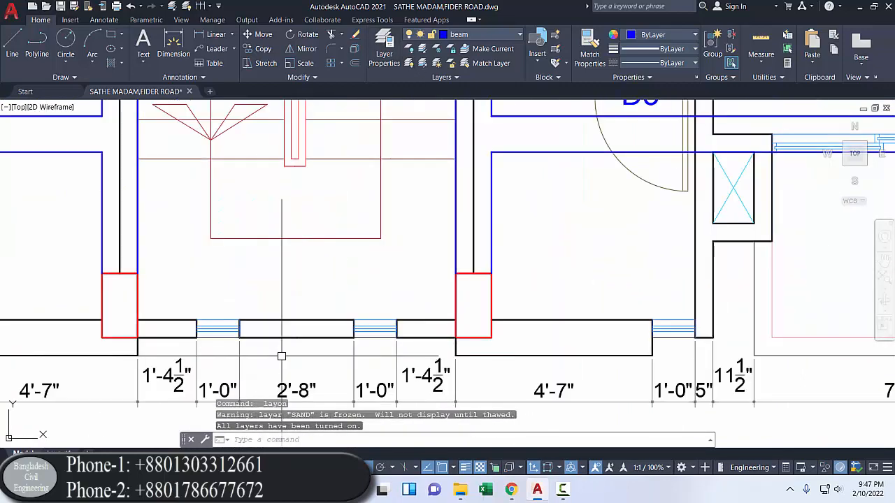
pyautogui.click(18, 58)
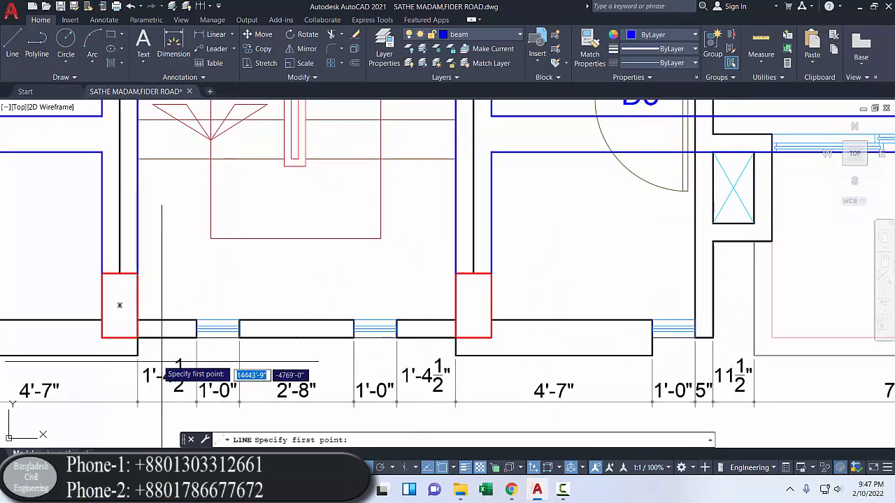
pyautogui.click(137, 338)
pyautogui.click(456, 342)
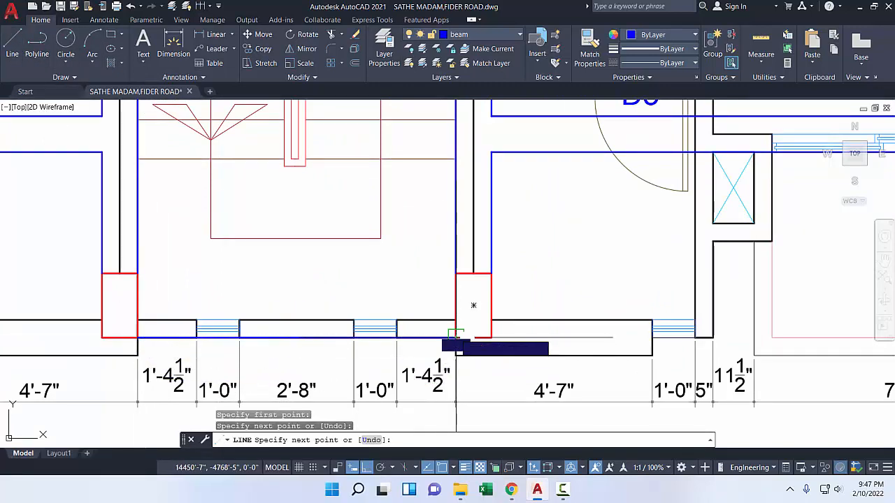
pyautogui.rightClick(461, 337)
pyautogui.click(495, 346)
# - Offset the beam line below the staircase upward by 10"
pyautogui.click(355, 63)
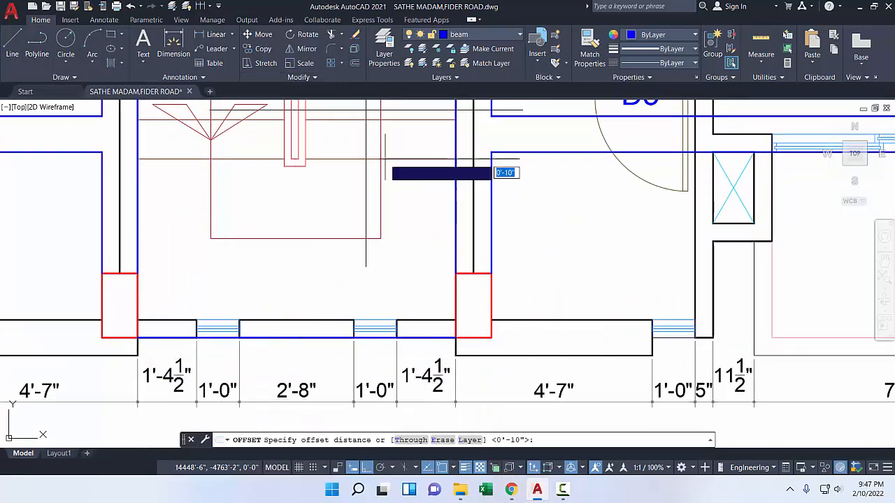
pyautogui.rightClick(417, 251)
pyautogui.click(437, 256)
pyautogui.click(425, 338)
pyautogui.click(402, 219)
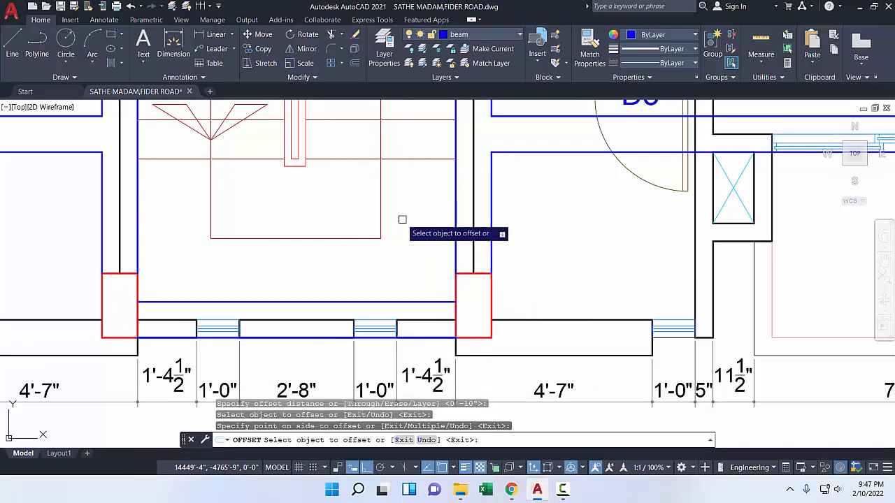
pyautogui.click(437, 228)
pyautogui.scroll(-3, 430, 315)
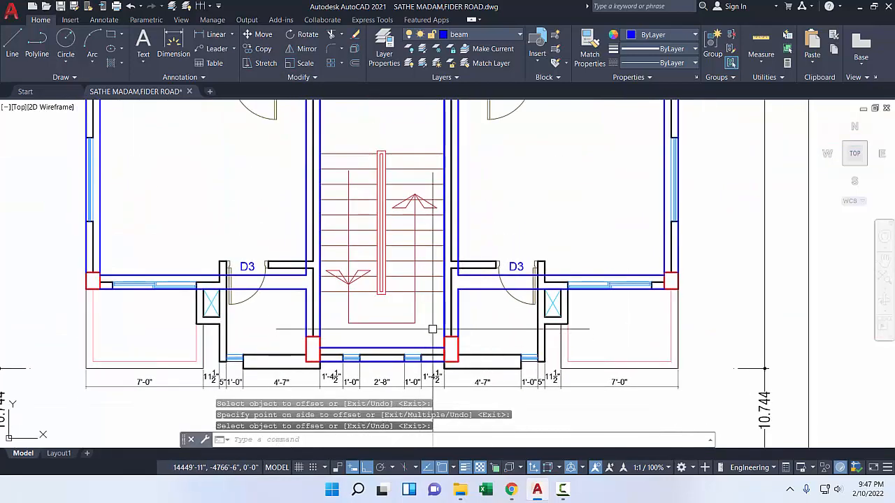
pyautogui.moveTo(430, 325); pyautogui.dragTo(433, 359, button='middle')
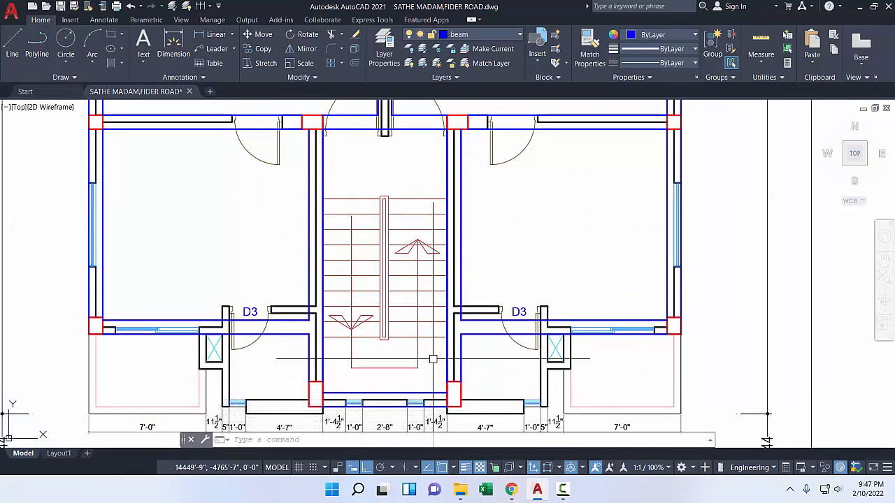
pyautogui.scroll(-4, 427, 333)
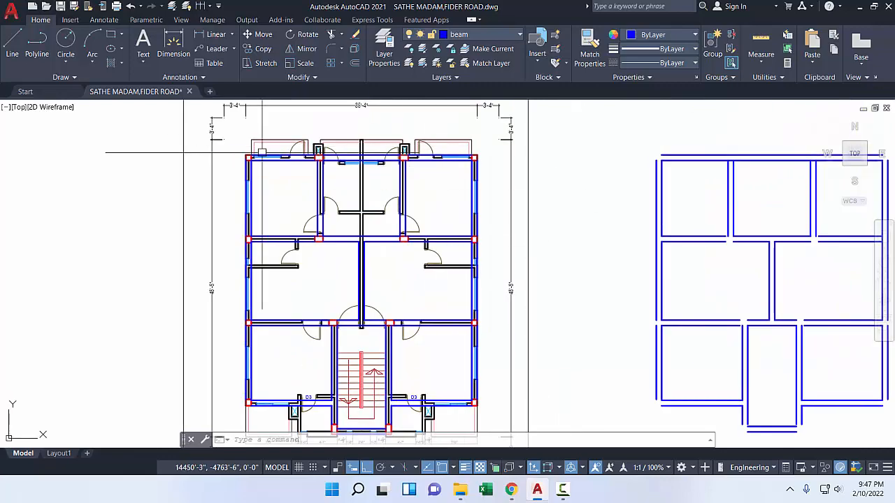
pyautogui.moveTo(262, 162); pyautogui.dragTo(241, 223, button='middle')
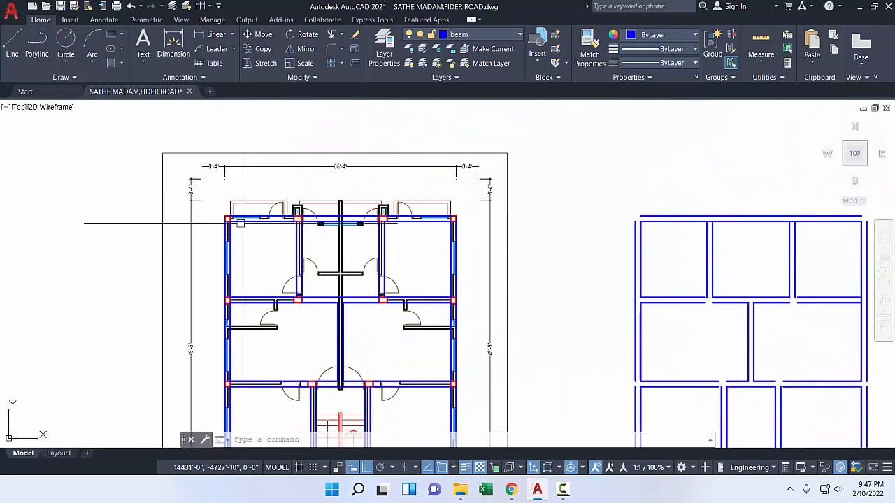
pyautogui.scroll(2, 237, 235)
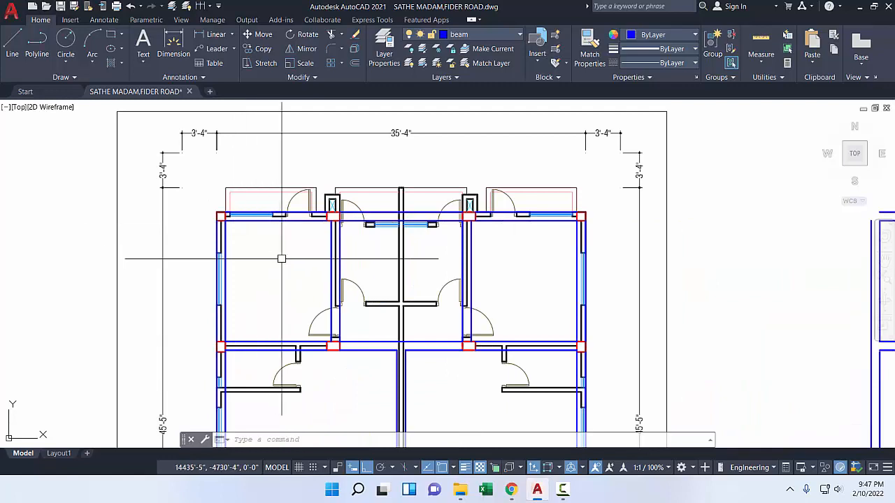
pyautogui.moveTo(258, 265); pyautogui.dragTo(256, 265, button='middle')
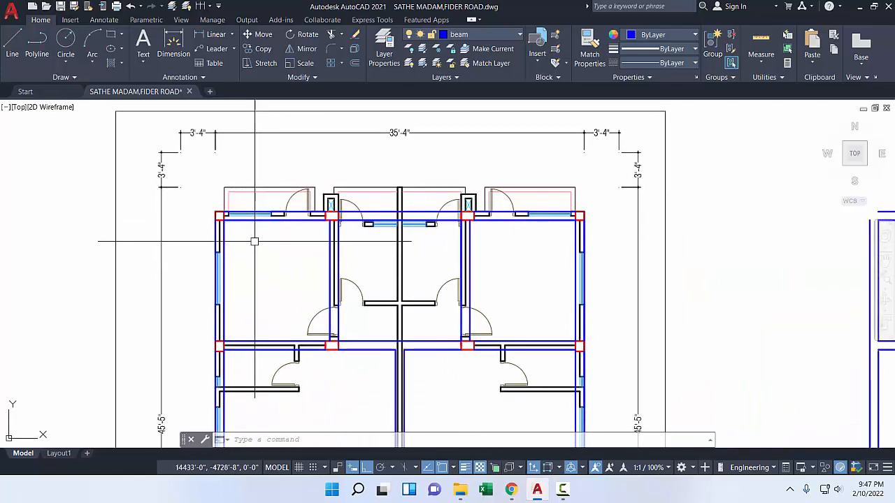
pyautogui.click(502, 35)
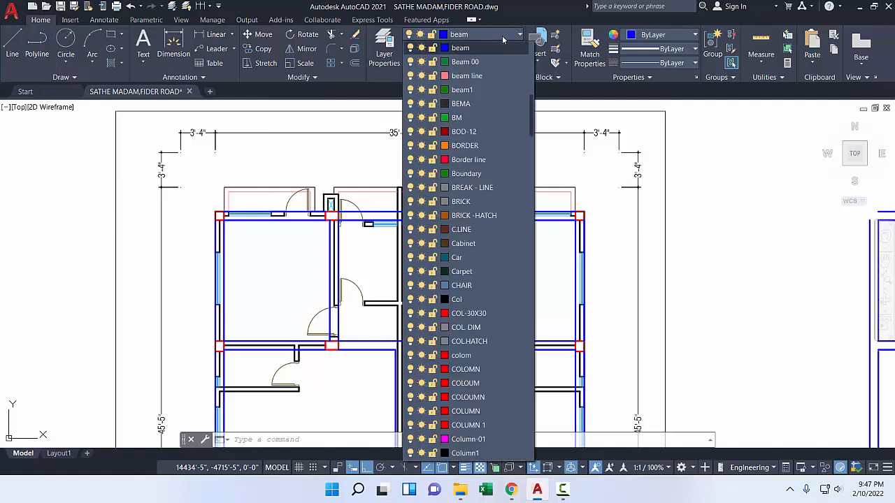
pyautogui.click(463, 299)
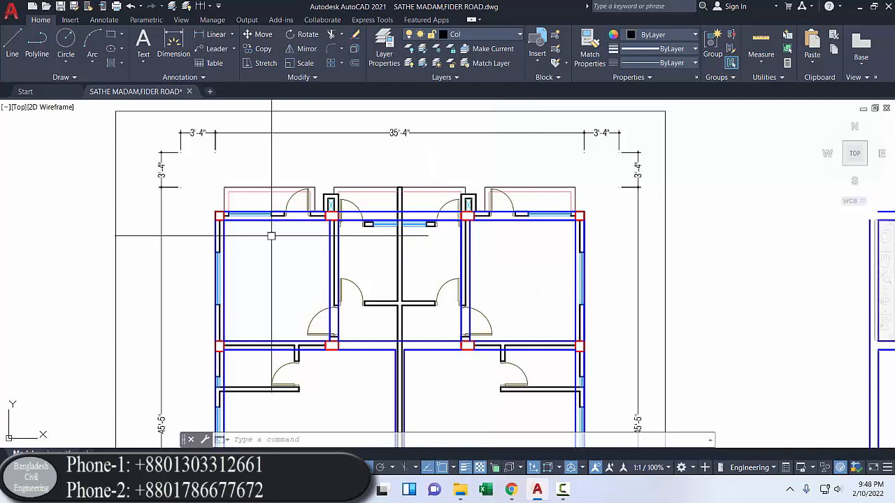
pyautogui.click(12, 43)
pyautogui.click(65, 190)
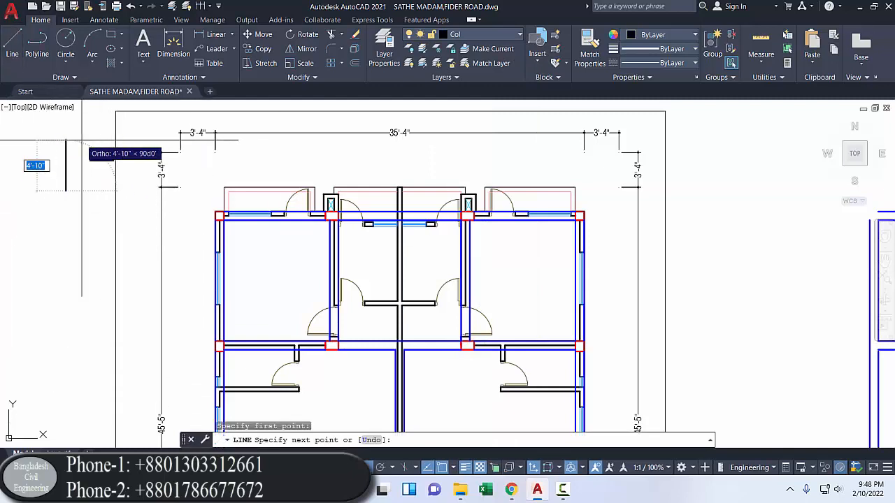
pyautogui.press('Escape')
pyautogui.press('Escape')
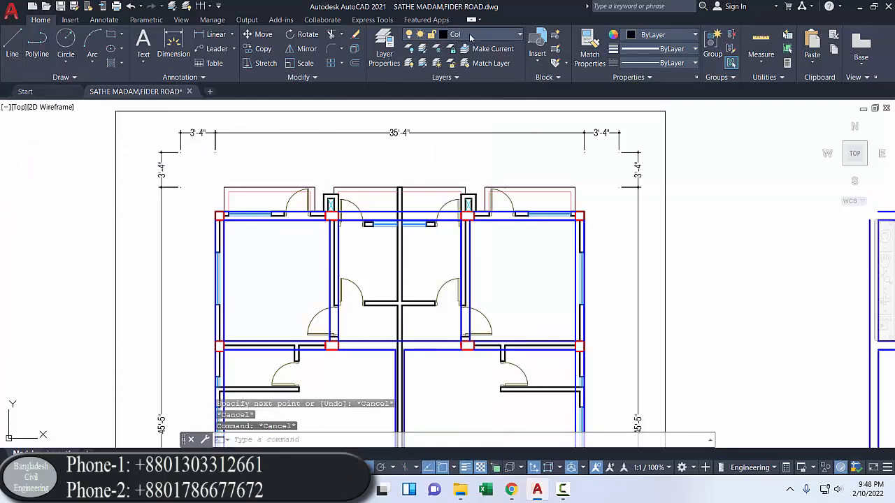
# - Make DIM LINE the current layer, draw a short horizontal line outside the plan's left side and select it
pyautogui.click(470, 36)
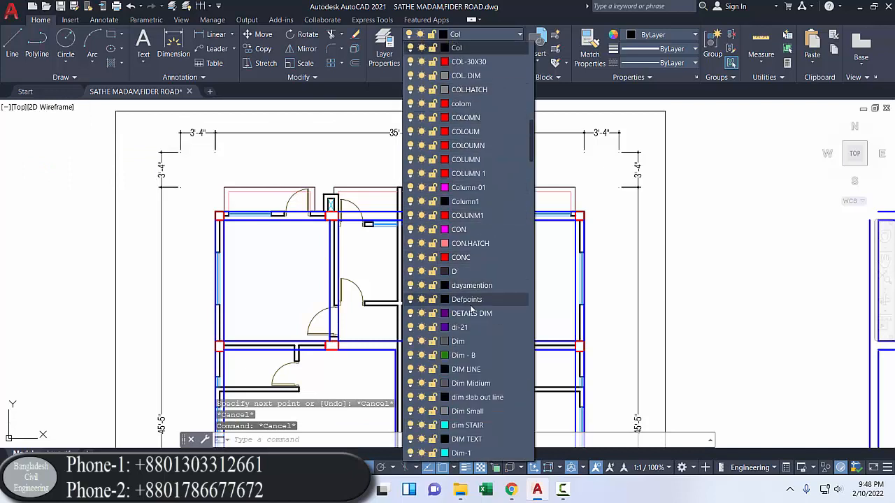
pyautogui.click(478, 369)
pyautogui.click(13, 44)
pyautogui.click(69, 251)
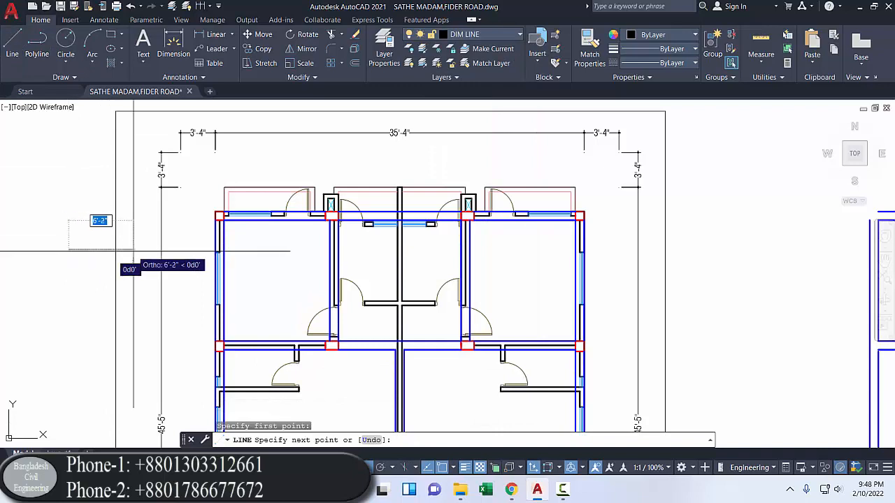
pyautogui.click(139, 251)
pyautogui.rightClick(141, 253)
pyautogui.click(157, 258)
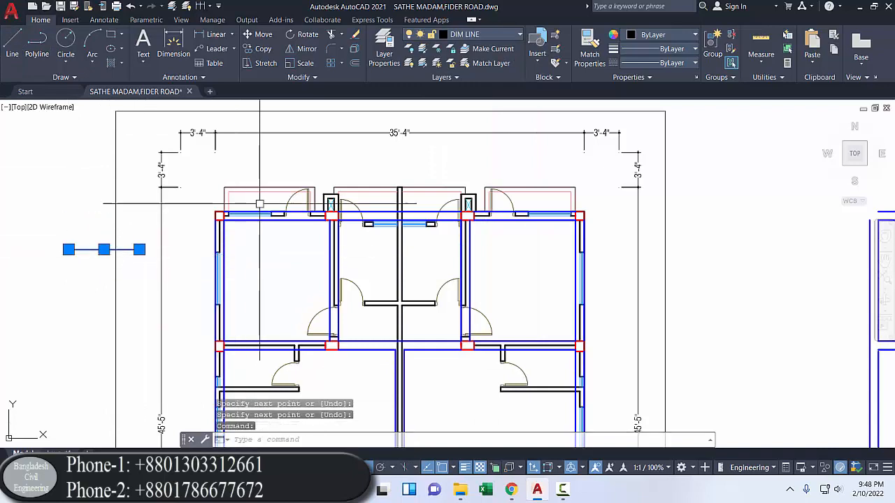
# - Add the slab outline, a beam line and a column to the selection and isolate their layers together with DIM LINE
pyautogui.click(274, 188)
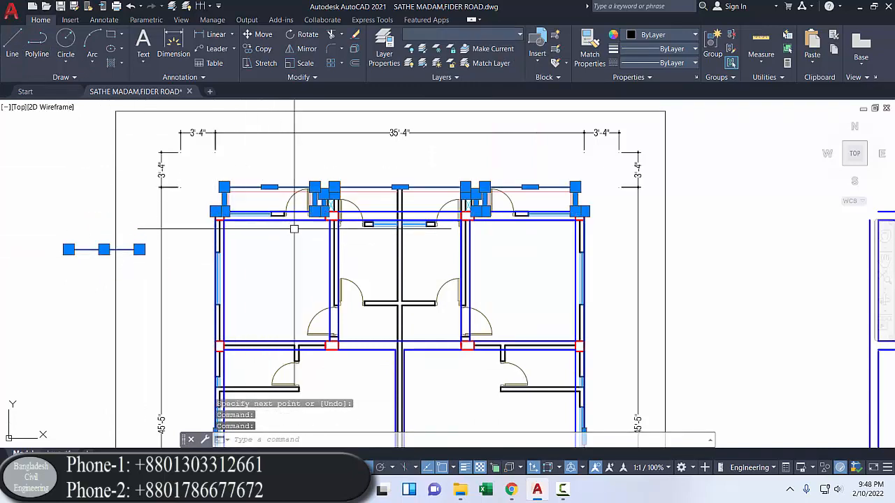
pyautogui.scroll(4, 332, 213)
pyautogui.scroll(-4, 330, 216)
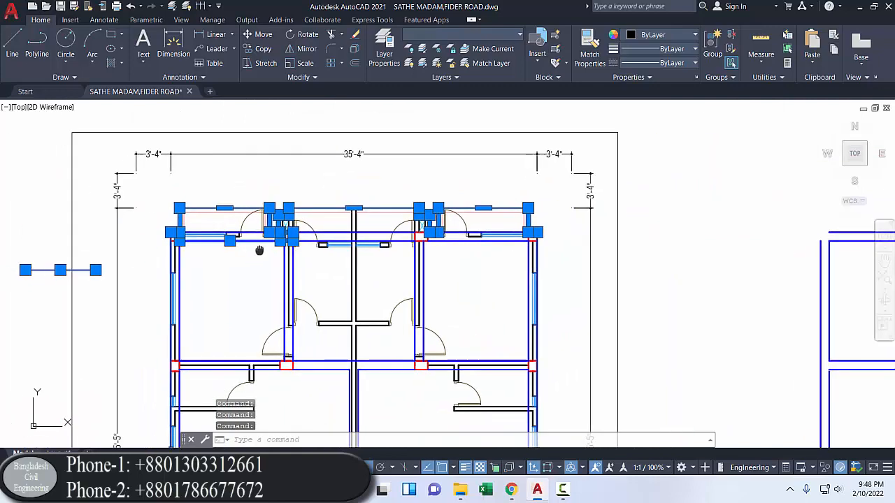
pyautogui.moveTo(260, 250); pyautogui.dragTo(283, 233, button='middle')
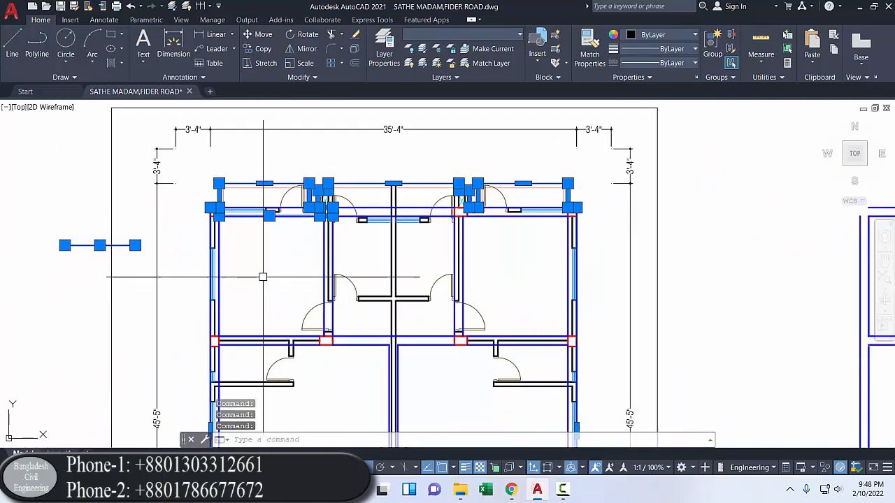
pyautogui.click(423, 48)
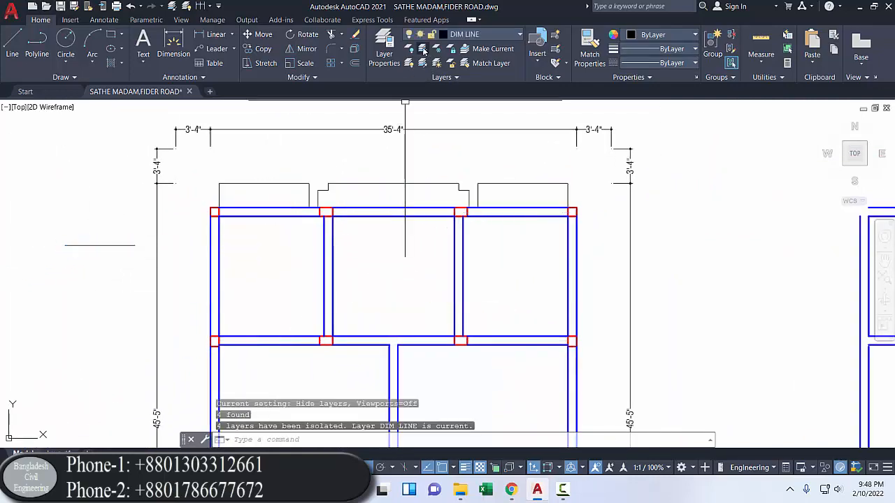
# - Place a horizontal construction line through the midpoint of the upper-left room's inner left beam line
pyautogui.scroll(-2, 319, 253)
pyautogui.moveTo(316, 254)
pyautogui.mouseDown(button='middle')
pyautogui.moveTo(258, 189)
pyautogui.moveTo(205, 186)
pyautogui.moveTo(202, 237)
pyautogui.mouseUp(button='middle')
pyautogui.scroll(-2, 195, 200)
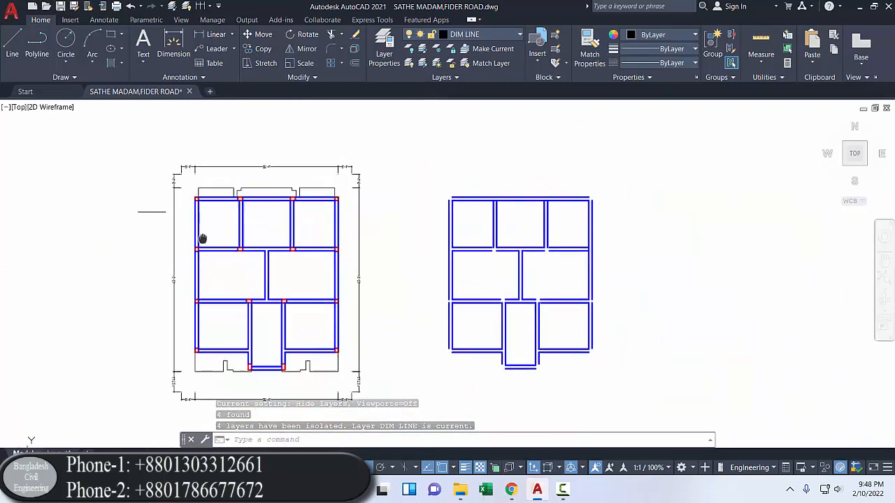
pyautogui.click(68, 78)
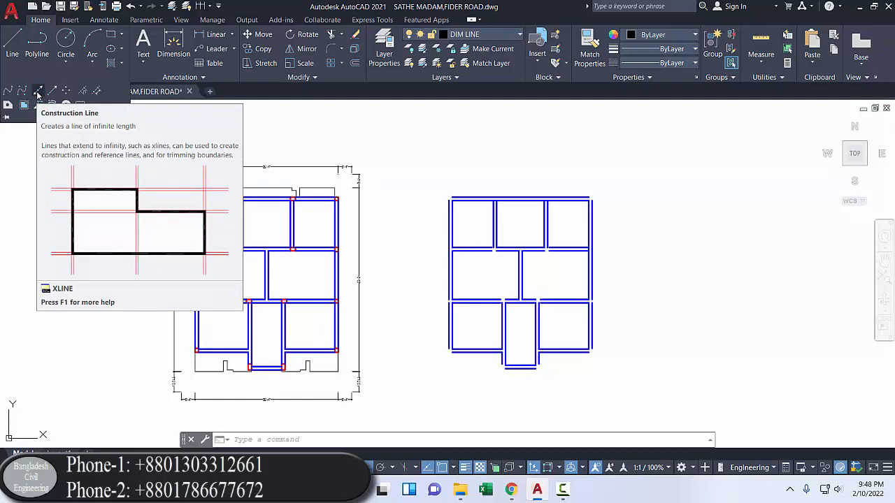
pyautogui.click(37, 91)
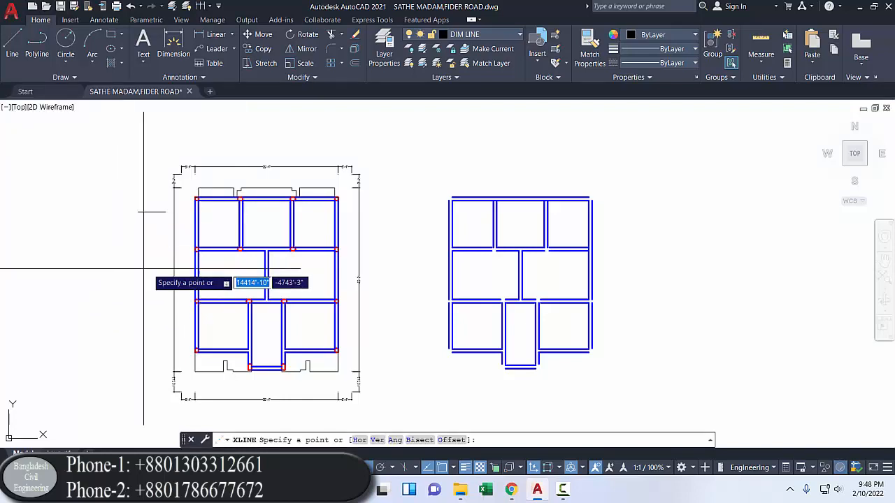
pyautogui.write('h')
pyautogui.press('Return')
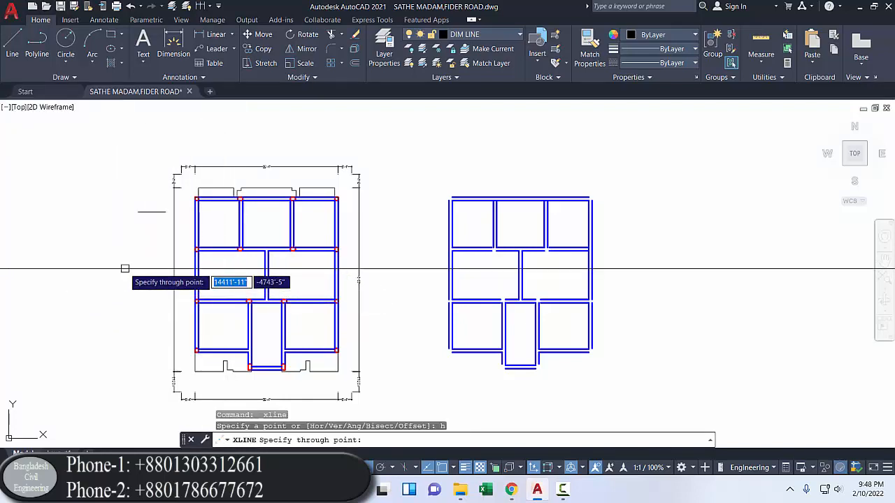
pyautogui.scroll(4, 196, 231)
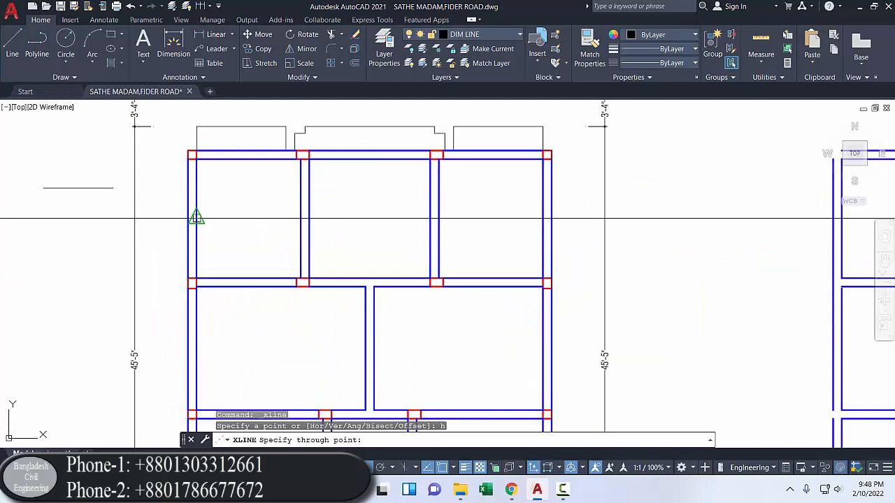
pyautogui.scroll(-3, 200, 216)
# - Add horizontal construction lines through the midpoints of the inner left beam lines in the middle and lower left rooms
pyautogui.scroll(1, 196, 250)
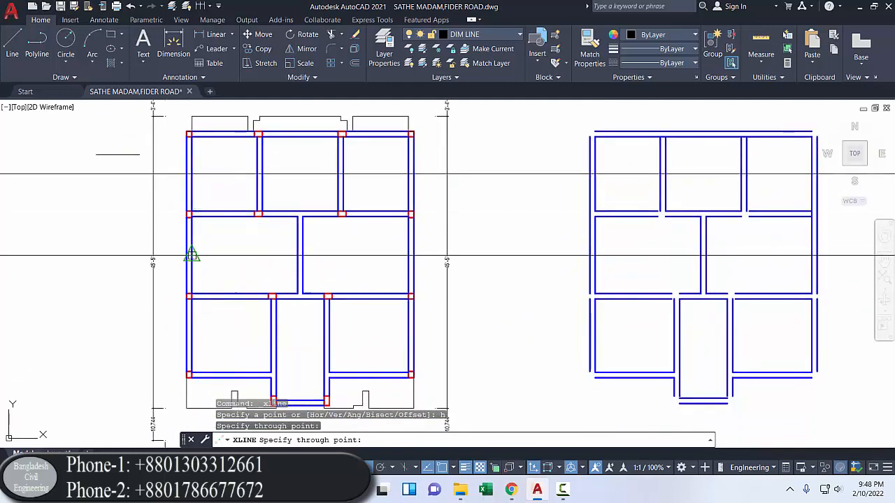
pyautogui.click(190, 256)
pyautogui.moveTo(206, 290); pyautogui.dragTo(197, 226, button='middle')
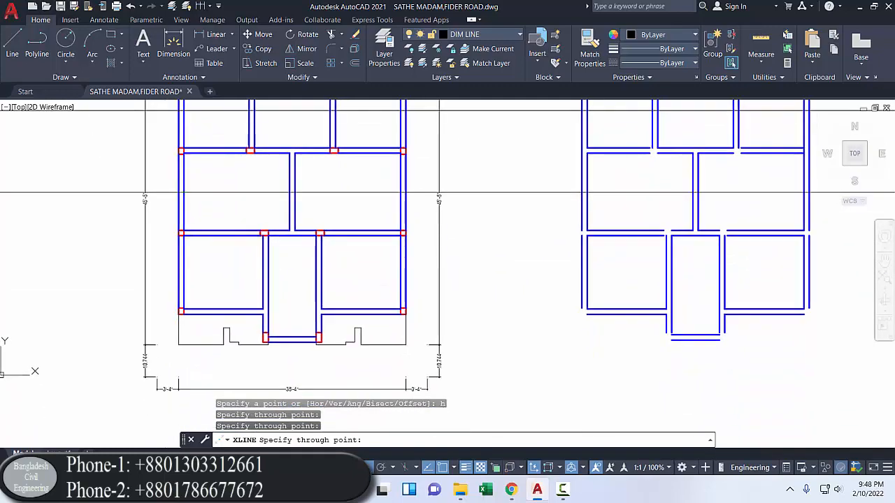
pyautogui.click(186, 272)
pyautogui.moveTo(233, 295); pyautogui.dragTo(242, 346, button='middle')
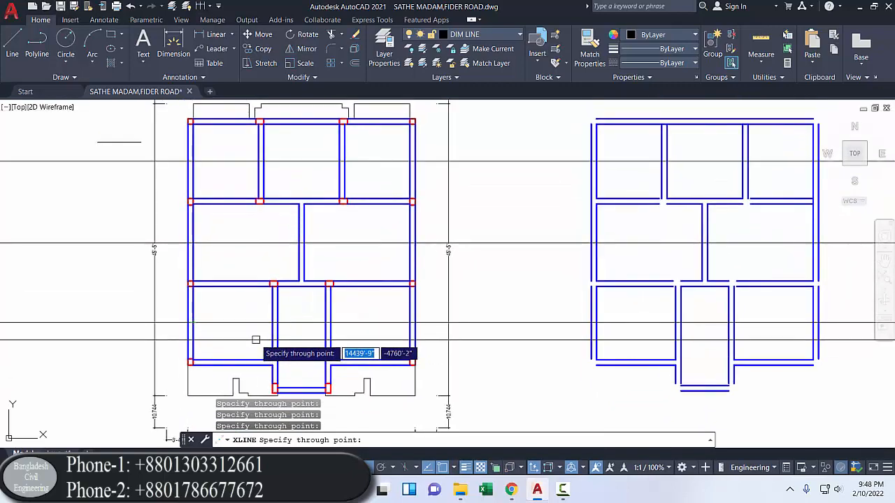
pyautogui.press('Escape')
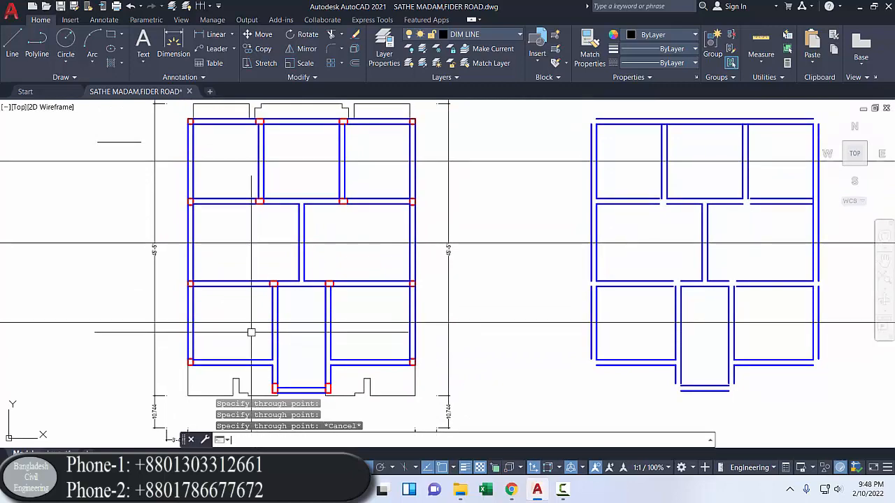
# - Place a vertical construction line through the midpoint of the top beam over the upper-left room
pyautogui.press('Return')
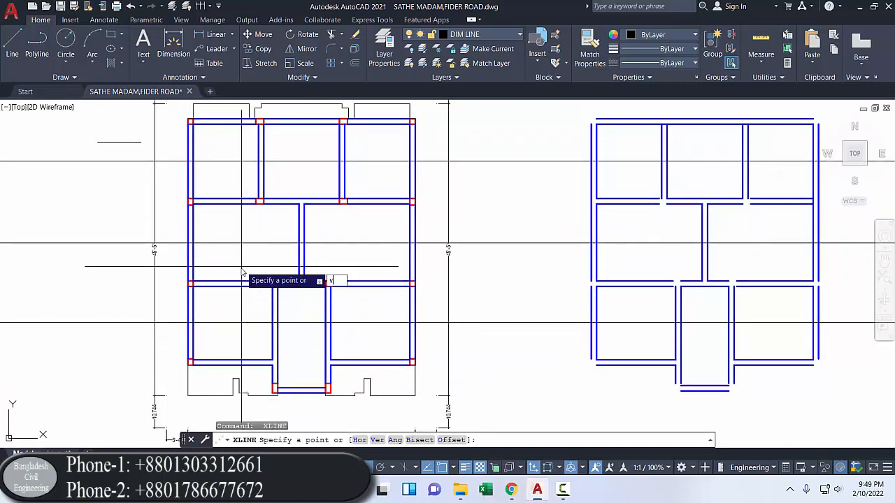
pyautogui.press('Return')
pyautogui.moveTo(243, 271); pyautogui.dragTo(244, 329, button='middle')
pyautogui.scroll(-2, 226, 226)
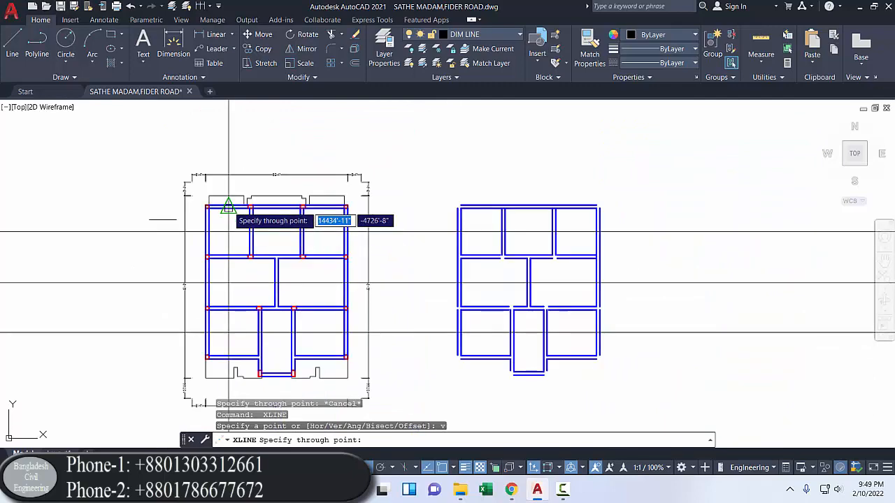
pyautogui.scroll(4, 229, 208)
pyautogui.scroll(-2, 226, 205)
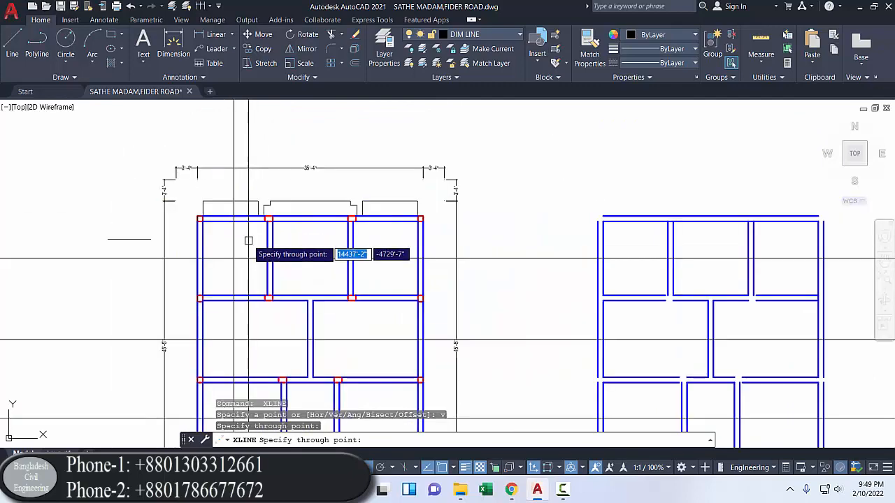
# - Add vertical construction lines through the top beam midpoints of the upper middle and upper right rooms
pyautogui.scroll(-2, 248, 241)
pyautogui.scroll(1, 256, 186)
pyautogui.scroll(4, 266, 182)
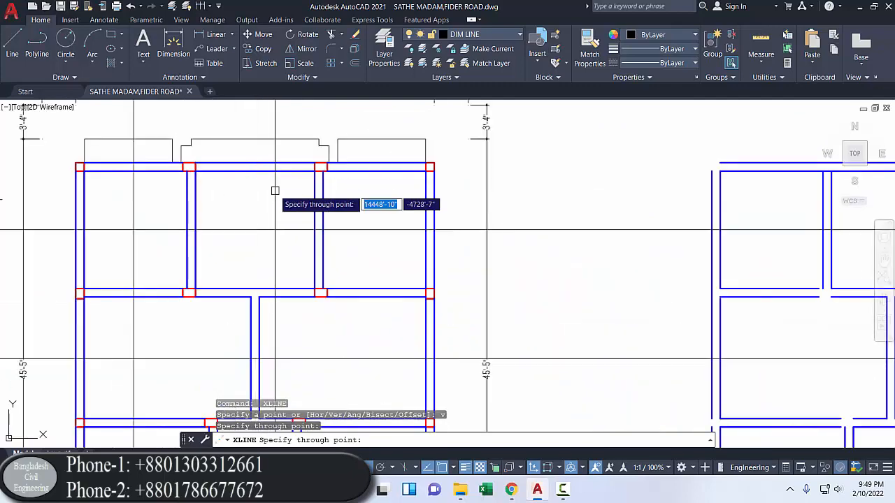
pyautogui.click(255, 173)
pyautogui.scroll(-2, 265, 201)
pyautogui.click(310, 188)
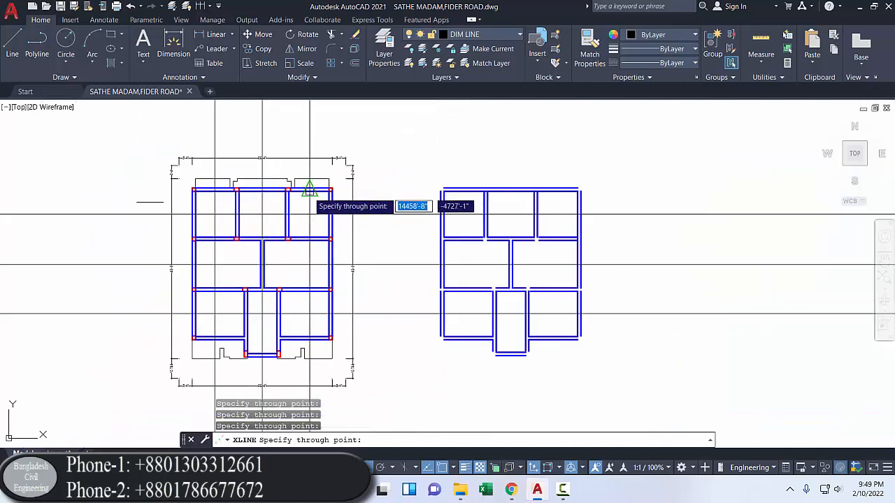
pyautogui.scroll(-2, 310, 199)
pyautogui.press('Escape')
# - Using the slab outline as cutting edge, trim the construction lines extending above and to the left of the plan
pyautogui.scroll(2, 315, 189)
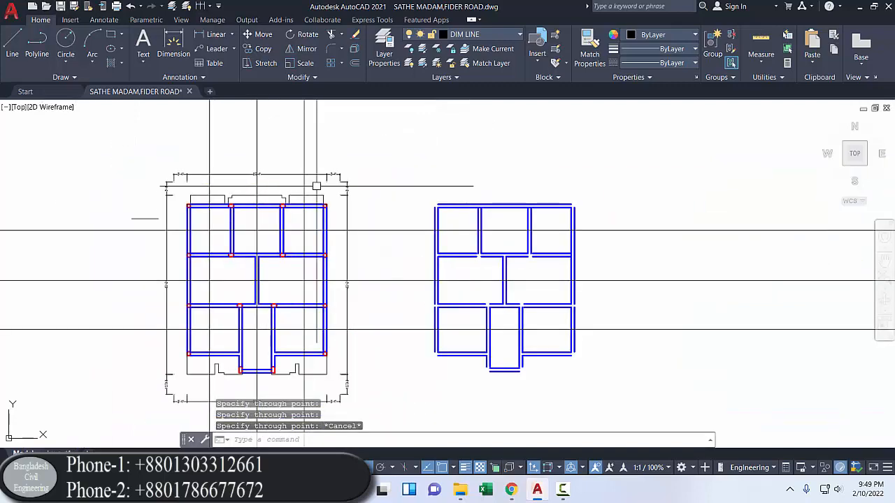
pyautogui.click(315, 195)
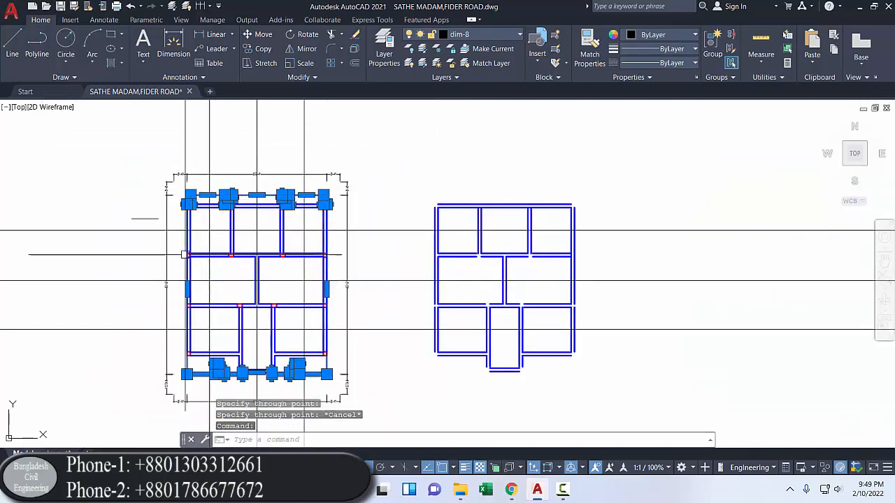
pyautogui.scroll(-2, 272, 274)
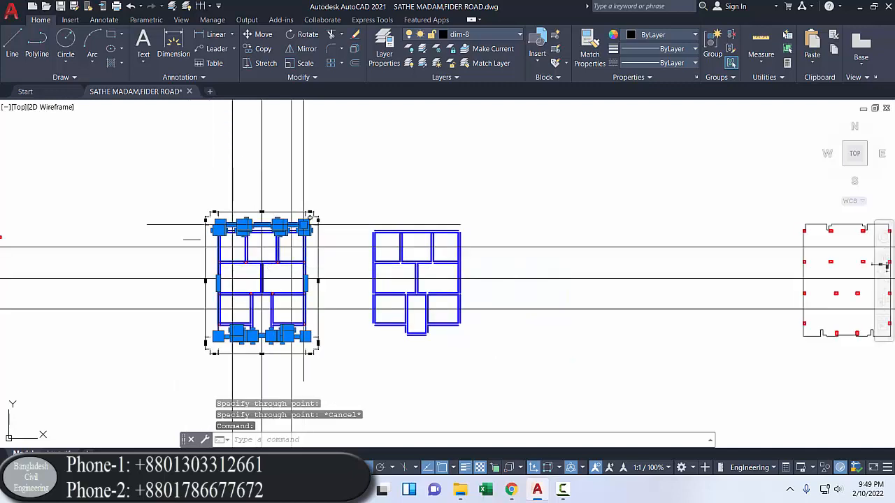
pyautogui.click(332, 36)
pyautogui.click(345, 165)
pyautogui.click(158, 167)
pyautogui.press('Return')
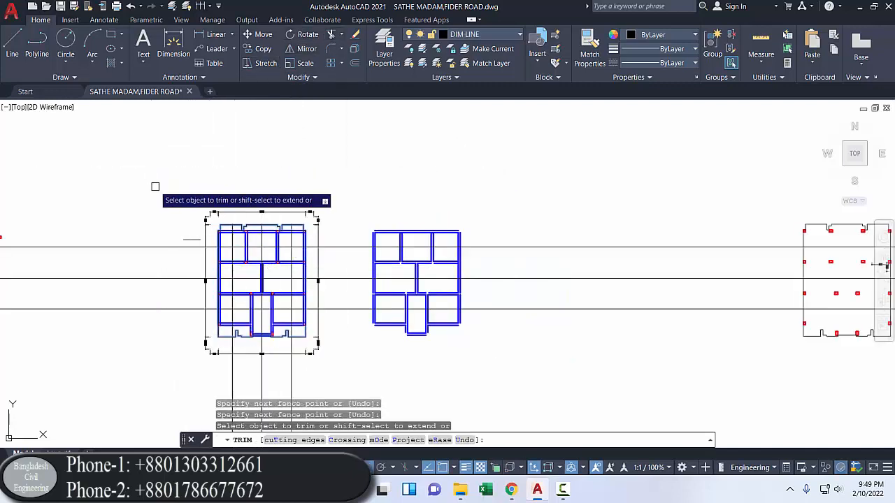
pyautogui.click(155, 187)
pyautogui.click(143, 382)
pyautogui.press('Return')
# - Trim the construction lines extending below and to the right of the plan back to the slab outline
pyautogui.click(165, 369)
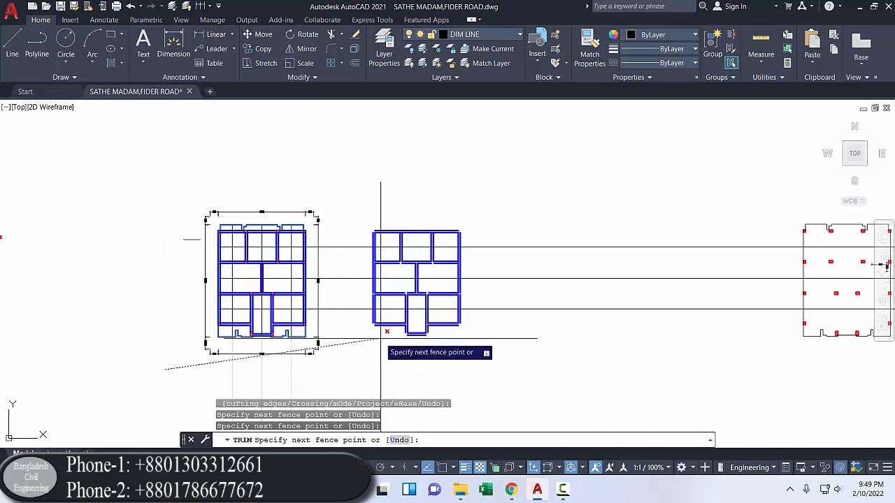
pyautogui.click(350, 378)
pyautogui.press('Return')
pyautogui.click(350, 324)
pyautogui.click(350, 181)
pyautogui.press('Return')
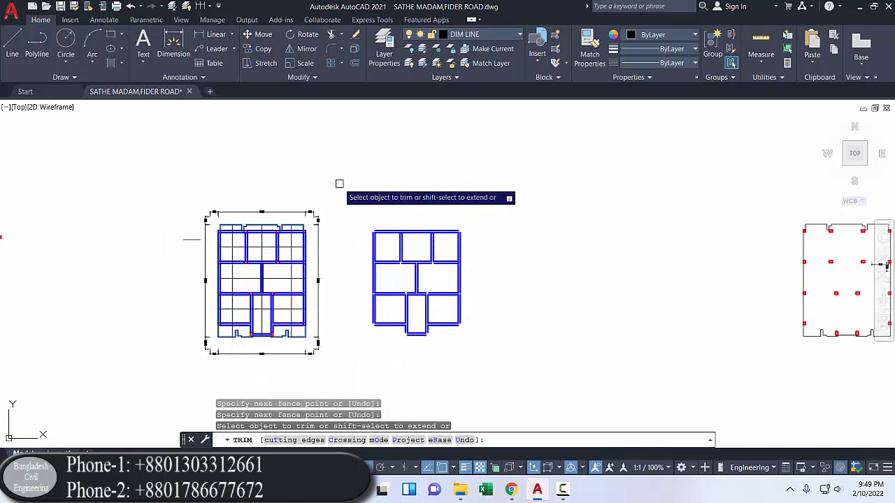
pyautogui.rightClick(337, 184)
pyautogui.click(351, 193)
# - Erase the short horizontal line outside the plan's left side
pyautogui.scroll(4, 170, 249)
pyautogui.moveTo(236, 235); pyautogui.dragTo(184, 180)
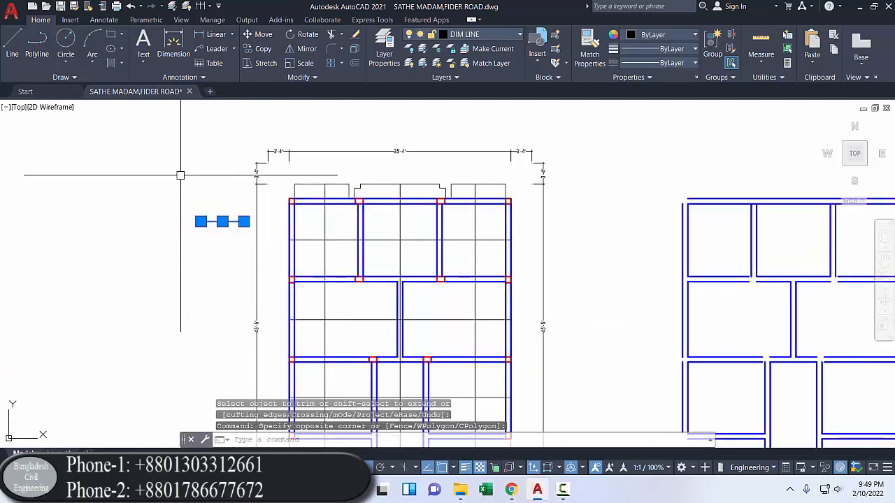
pyautogui.click(356, 36)
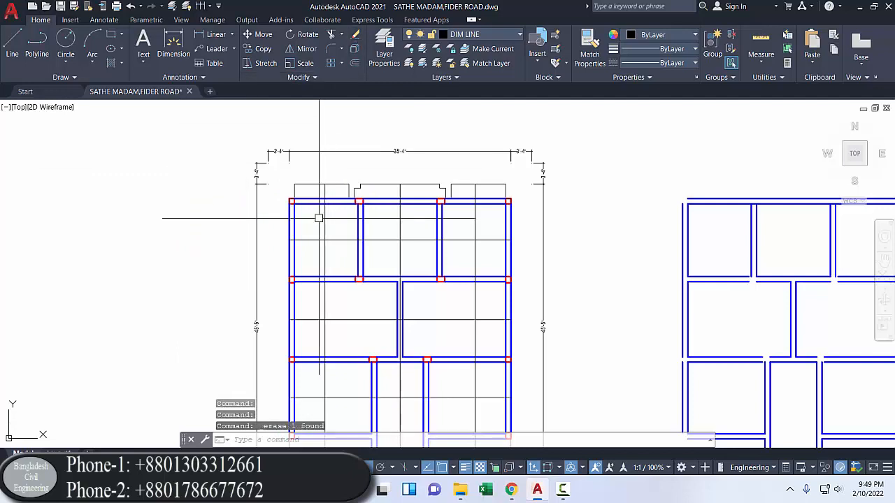
pyautogui.scroll(2, 337, 244)
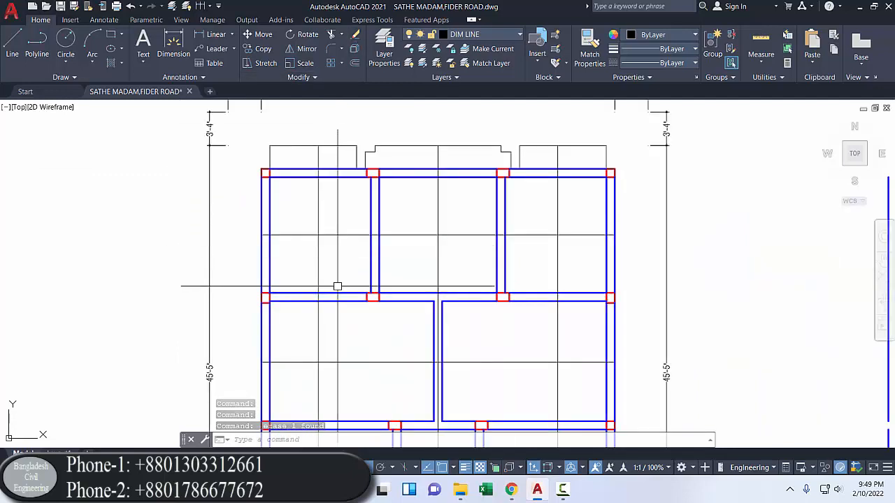
# - Check the midpoints of the upper rooms' top, side and lower beams against the construction lines
pyautogui.moveTo(346, 254); pyautogui.dragTo(344, 241, button='middle')
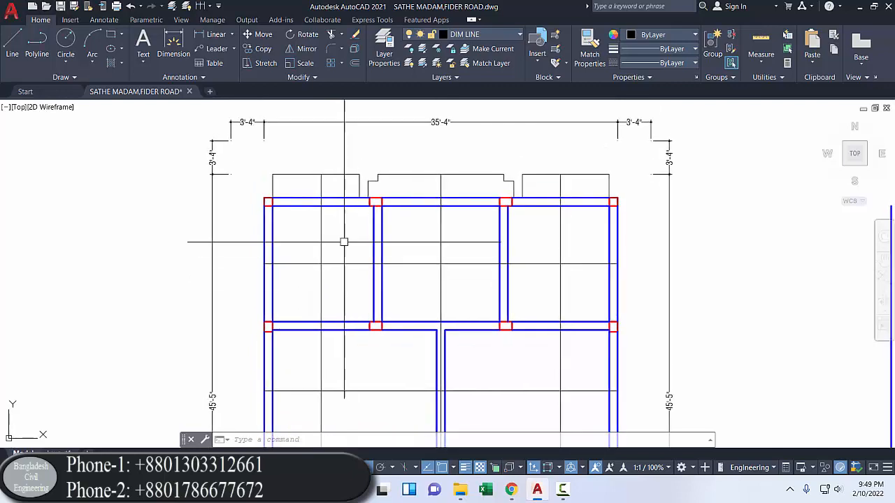
pyautogui.scroll(3, 345, 218)
pyautogui.click(336, 201)
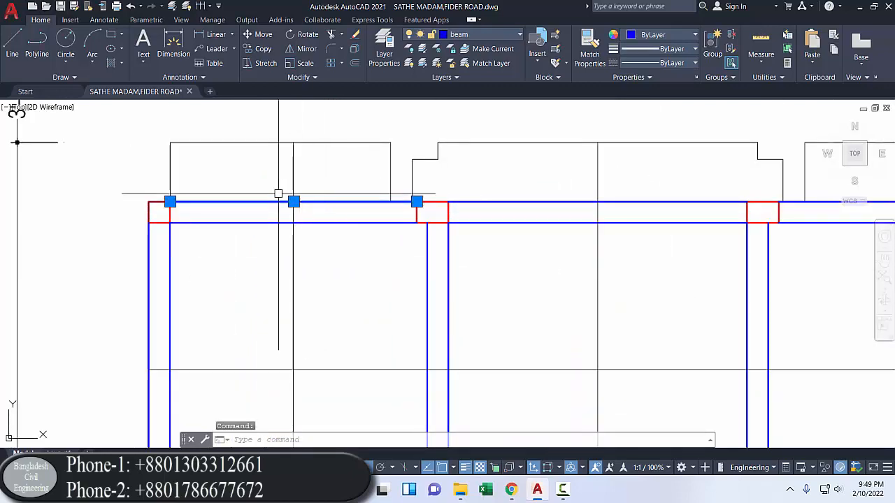
pyautogui.press('Delete')
pyautogui.press('Escape')
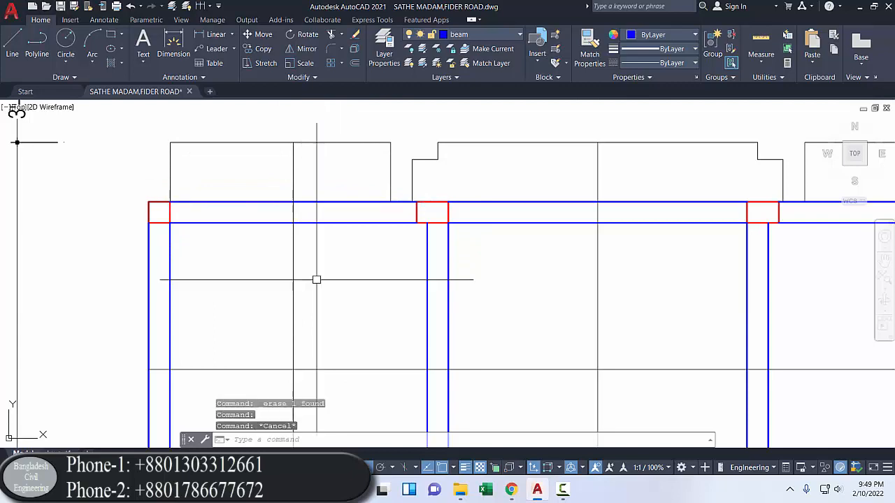
pyautogui.scroll(-3, 317, 279)
pyautogui.click(465, 194)
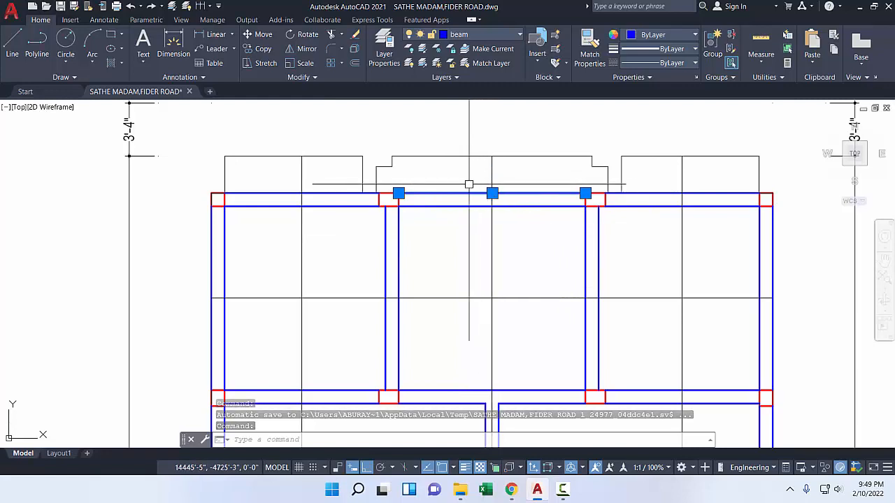
pyautogui.press('Escape')
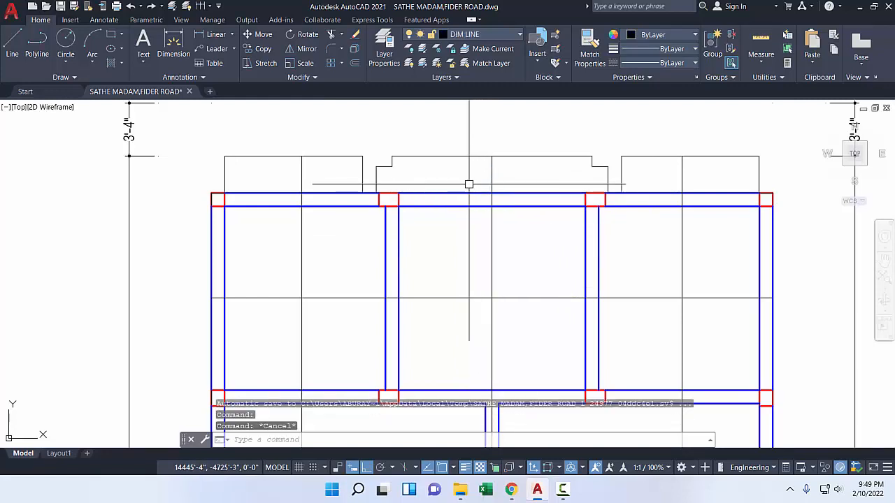
pyautogui.click(475, 194)
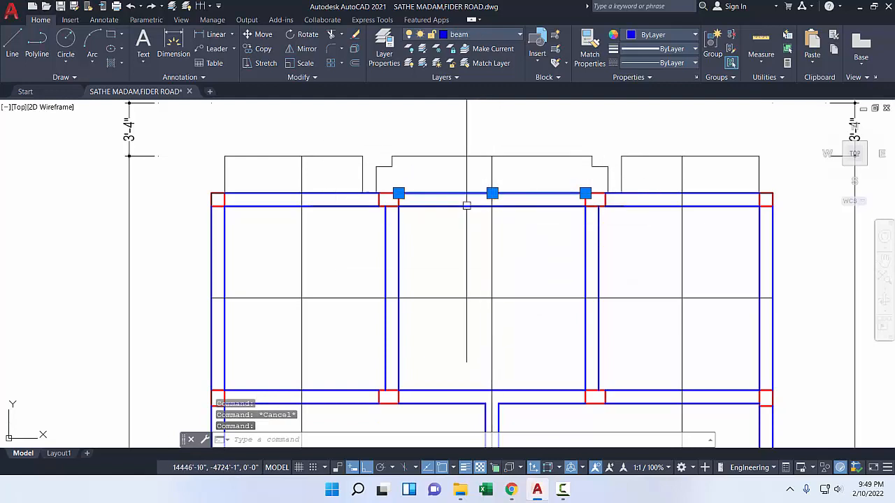
pyautogui.press('Escape')
pyautogui.moveTo(450, 263); pyautogui.dragTo(434, 227, button='middle')
pyautogui.moveTo(364, 262); pyautogui.dragTo(370, 259, button='middle')
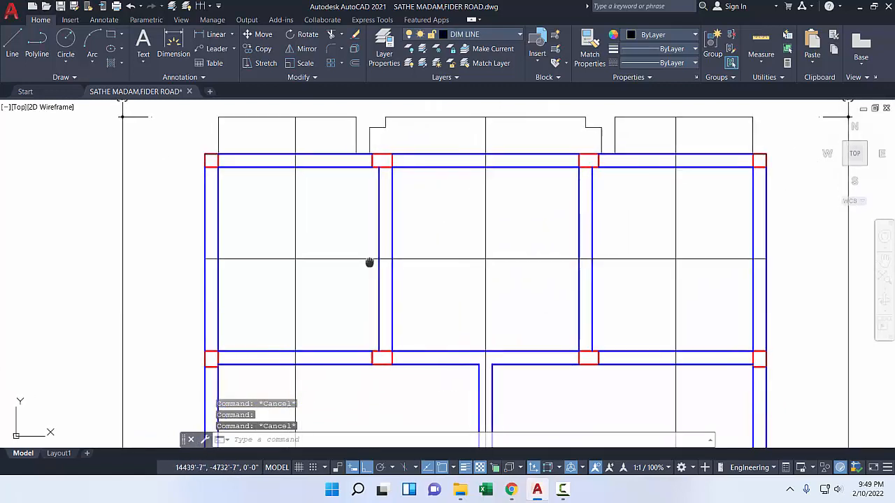
pyautogui.click(375, 245)
pyautogui.press('Escape')
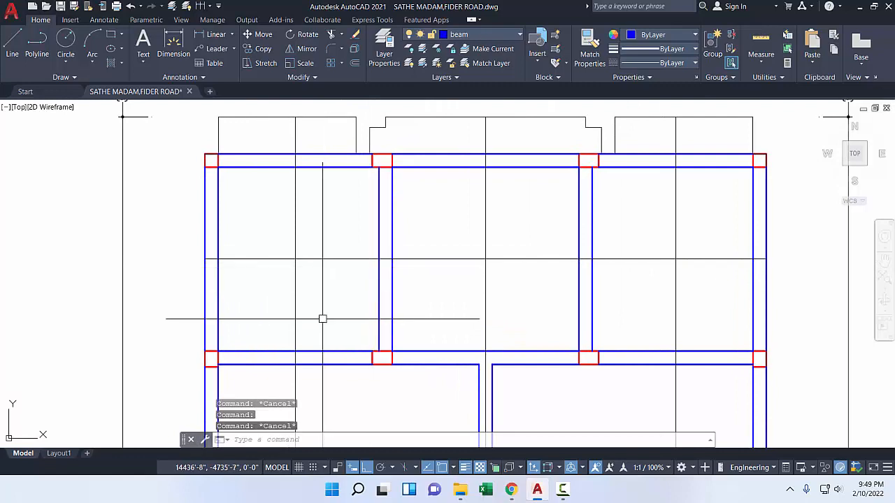
pyautogui.moveTo(322, 318); pyautogui.dragTo(326, 260, button='middle')
pyautogui.click(346, 282)
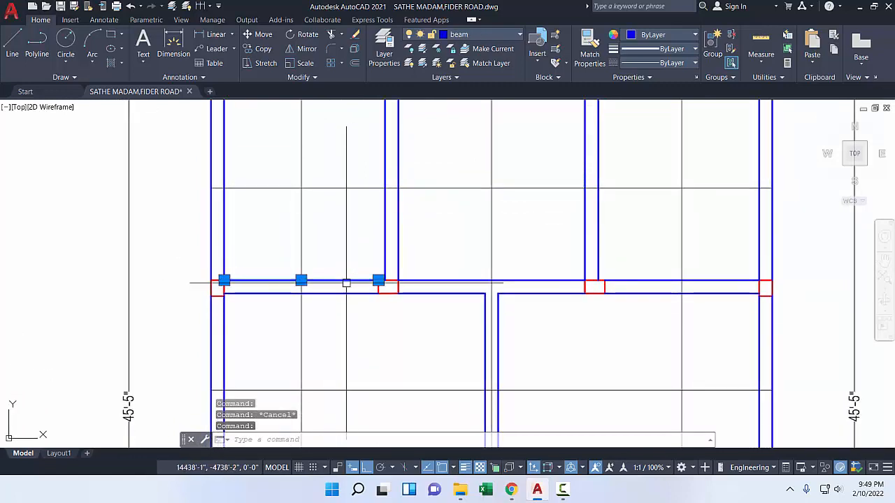
pyautogui.scroll(-3, 310, 304)
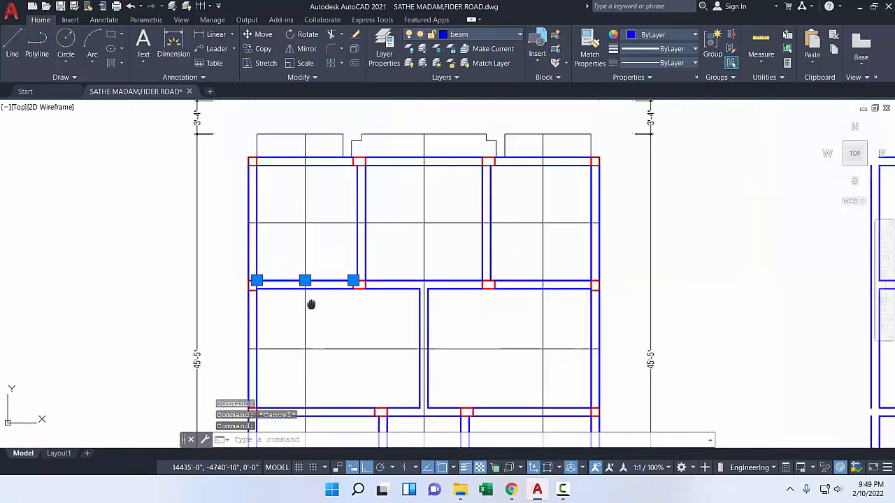
pyautogui.press('Escape')
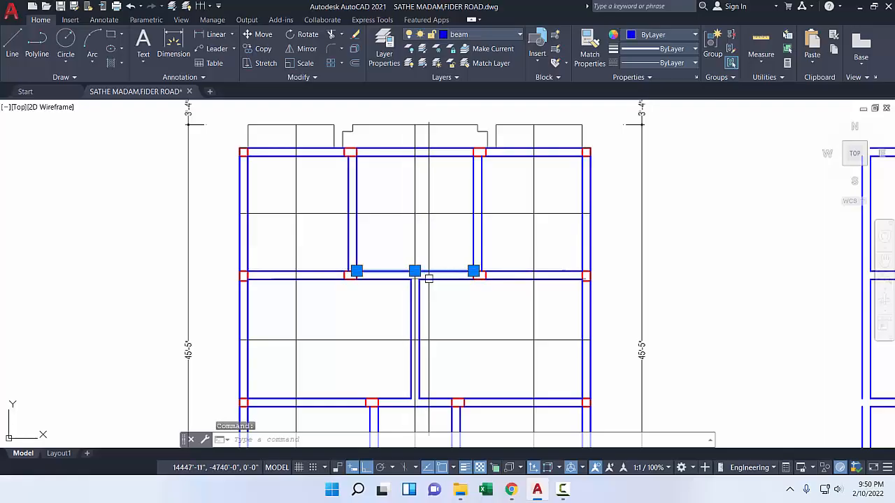
pyautogui.press('Escape')
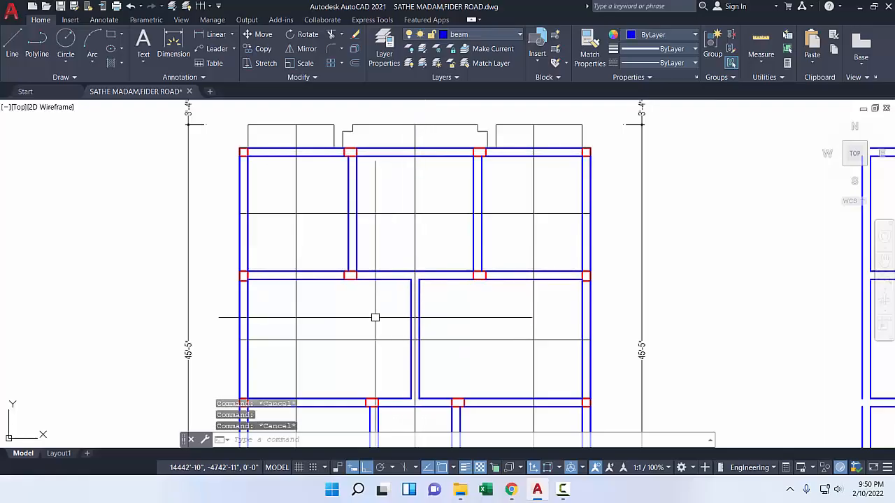
# - Check the midpoints of the middle left room's left and lower beams against the construction lines
pyautogui.click(248, 320)
pyautogui.moveTo(260, 353); pyautogui.dragTo(253, 315, button='middle')
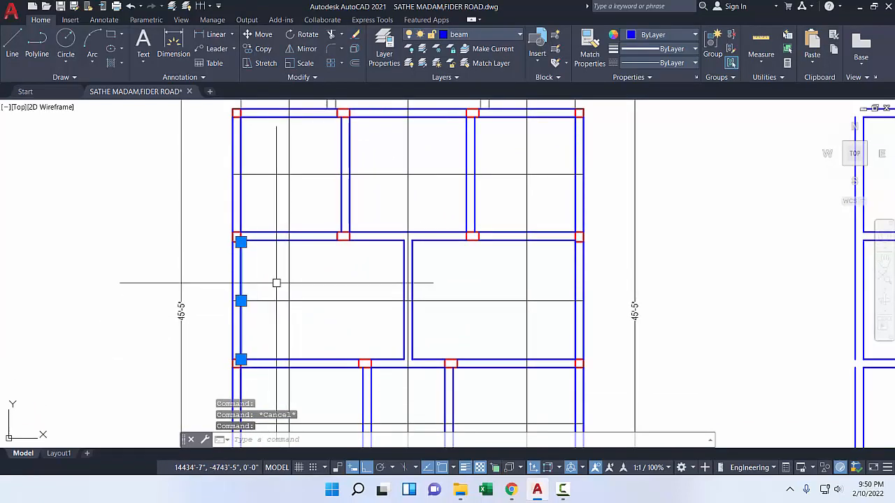
pyautogui.press('Escape')
pyautogui.click(234, 362)
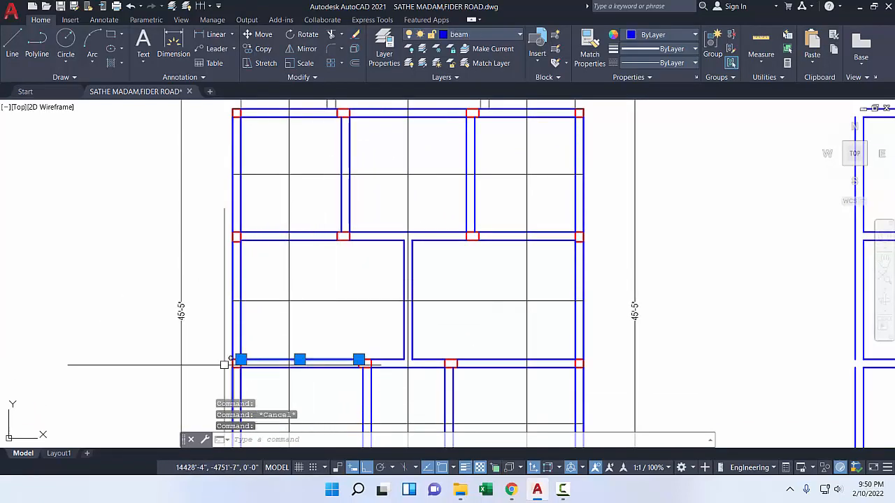
pyautogui.moveTo(309, 333)
pyautogui.mouseDown(button='middle')
pyautogui.moveTo(322, 176)
pyautogui.moveTo(314, 284)
pyautogui.moveTo(310, 263)
pyautogui.mouseUp(button='middle')
pyautogui.press('Escape')
# - Trim the left vertical construction line below the middle rooms' horizontal construction line, using that horizontal line as cutting edge
pyautogui.click(321, 227)
pyautogui.scroll(-2, 319, 255)
pyautogui.write('tr')
pyautogui.press('Return')
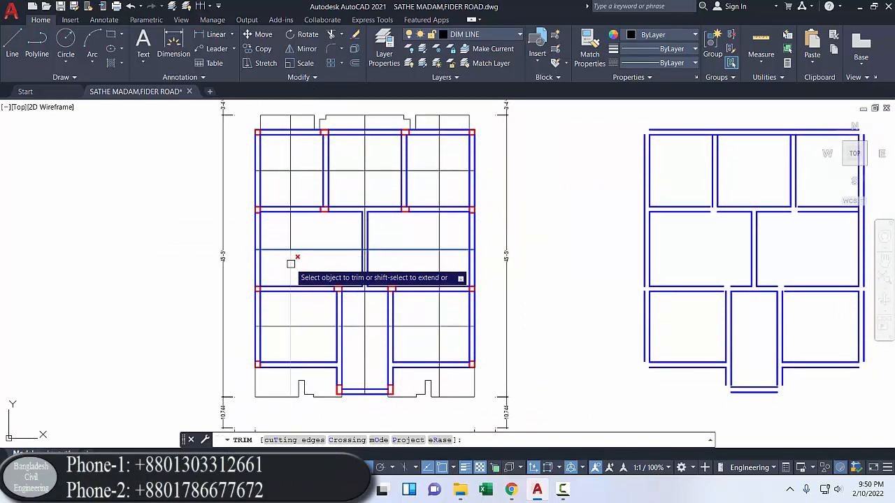
pyautogui.press('Escape')
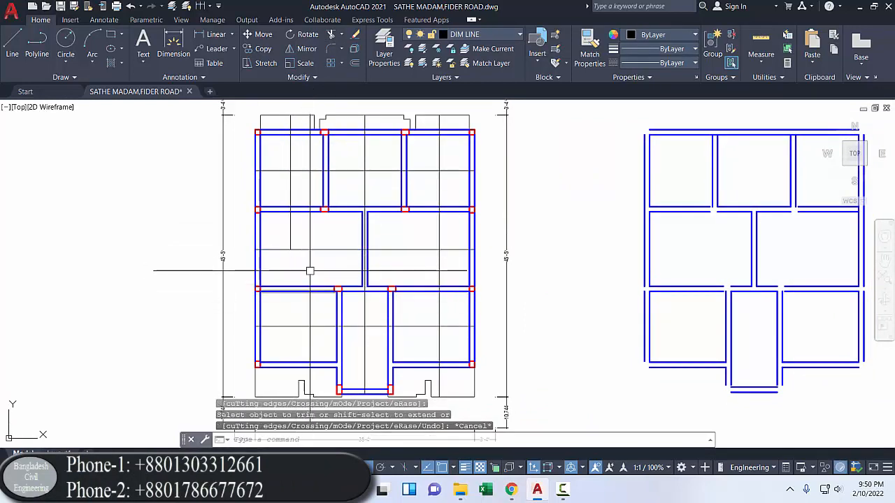
# - Draw a vertical construction polyline from the midpoint of the lower left room's upper beam down past the slab's lower edge
pyautogui.click(33, 43)
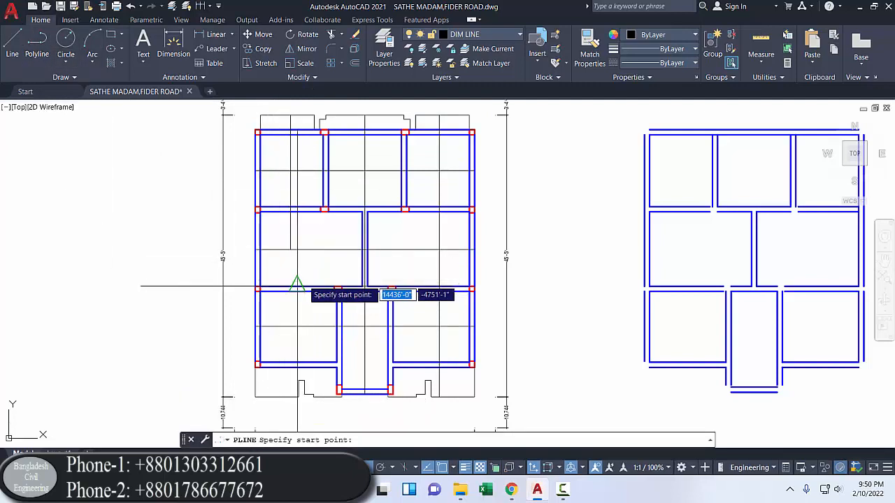
pyautogui.click(303, 274)
pyautogui.moveTo(297, 327); pyautogui.dragTo(292, 230, button='middle')
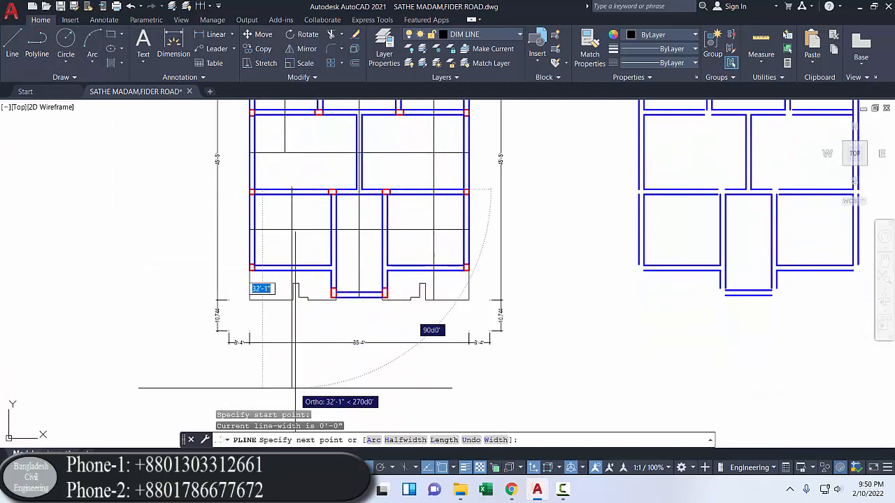
pyautogui.click(292, 381)
pyautogui.rightClick(295, 382)
pyautogui.click(328, 206)
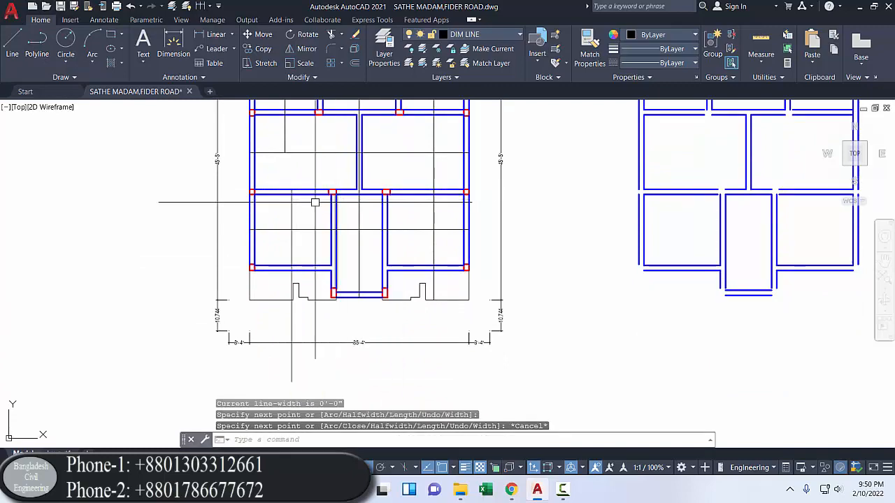
# - Stretch the upper end of the lower left room's vertical construction line up to the middle rooms' horizontal construction line
pyautogui.click(292, 258)
pyautogui.click(291, 190)
pyautogui.click(292, 152)
pyautogui.press('Escape')
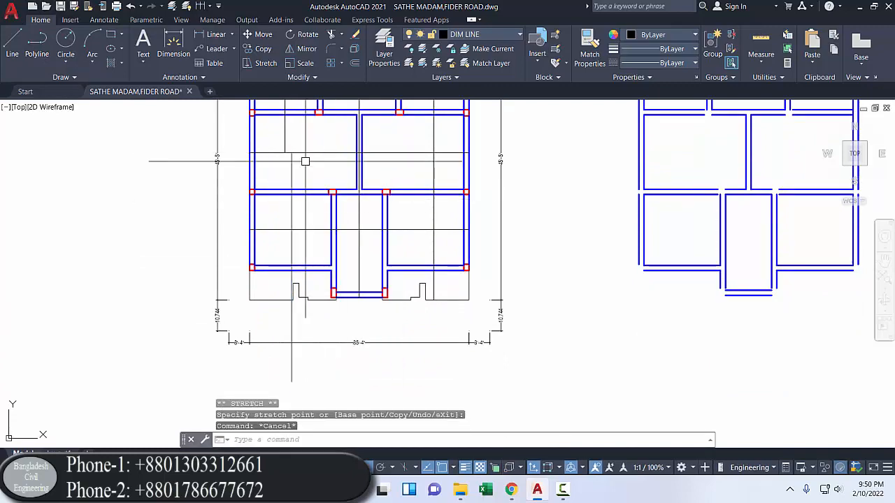
# - Check the midpoints of the lower left room's beams, the middle partition beam and the central bay's left beam against the construction lines
pyautogui.moveTo(305, 160); pyautogui.dragTo(307, 220, button='middle')
pyautogui.click(305, 246)
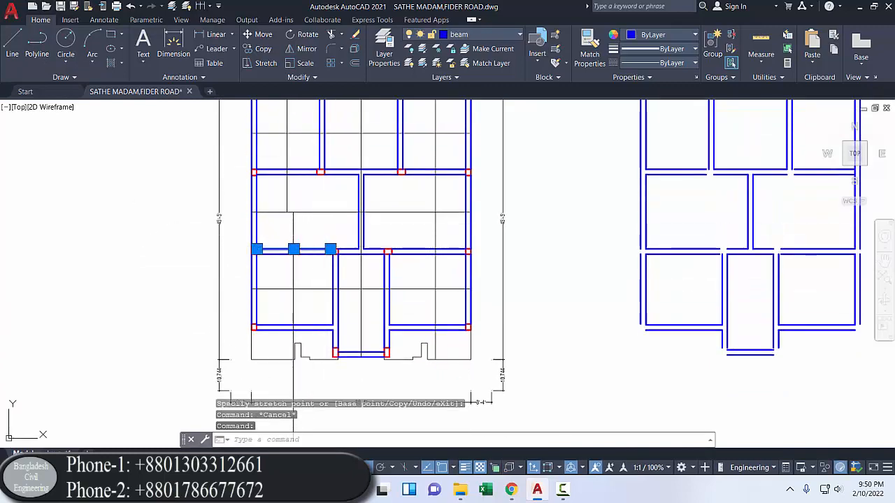
pyautogui.press('Escape')
pyautogui.moveTo(348, 250); pyautogui.dragTo(338, 278, button='middle')
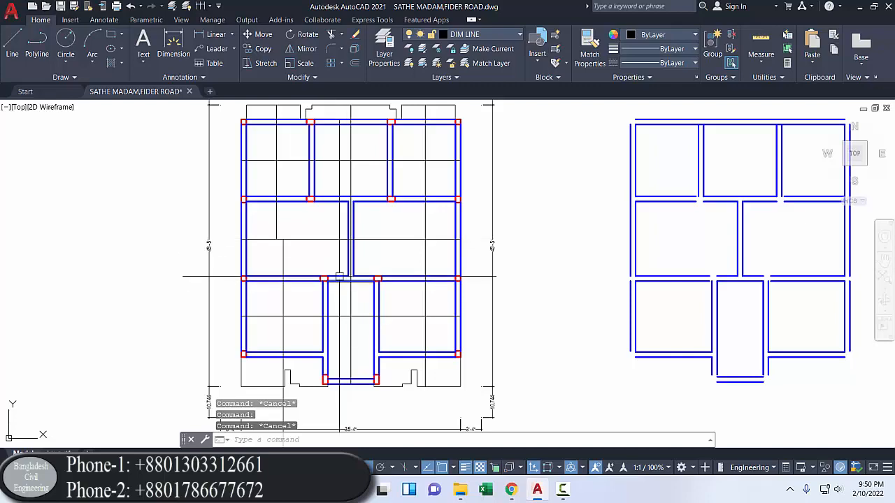
pyautogui.scroll(4, 359, 235)
pyautogui.click(347, 246)
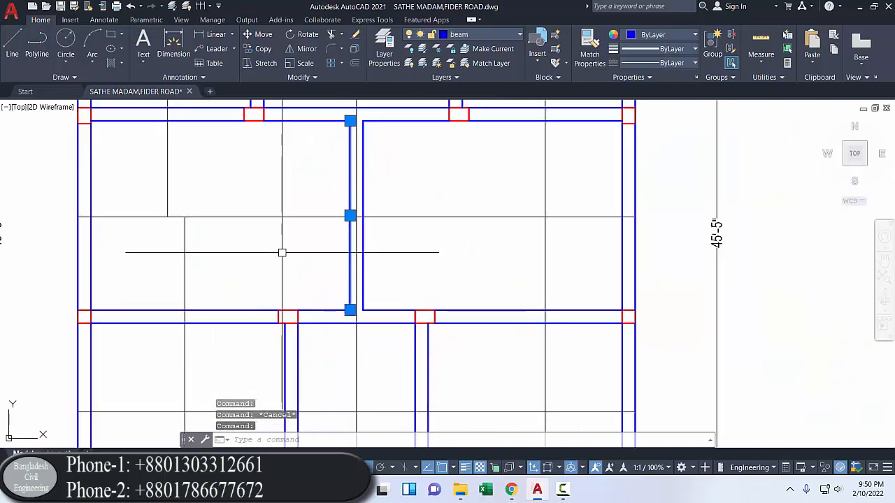
pyautogui.press('Escape')
pyautogui.scroll(-2, 285, 255)
pyautogui.moveTo(286, 264); pyautogui.dragTo(285, 220, button='middle')
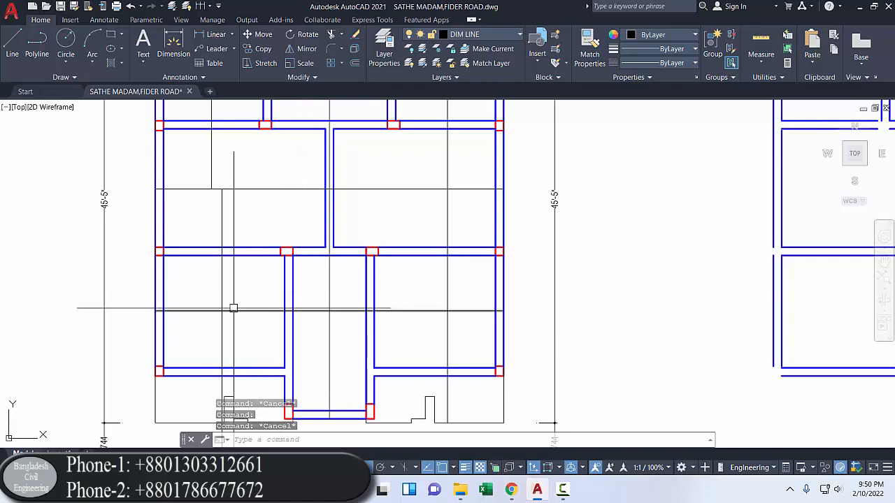
pyautogui.click(168, 293)
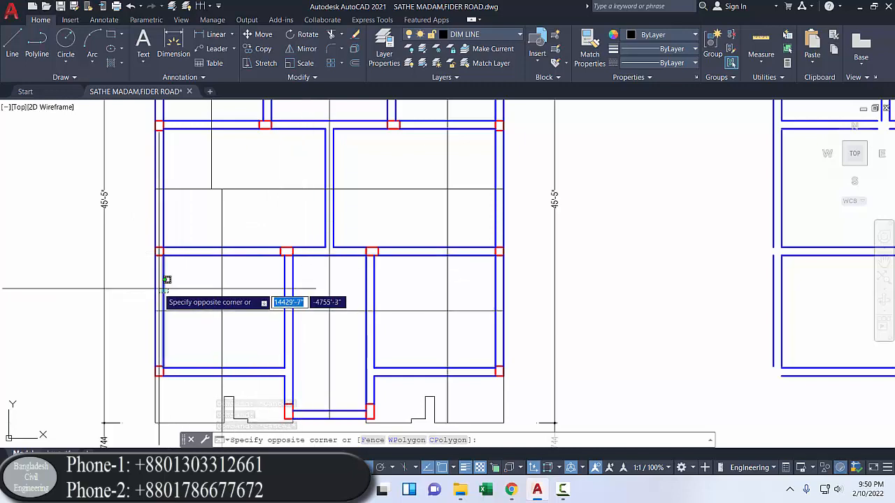
pyautogui.click(160, 289)
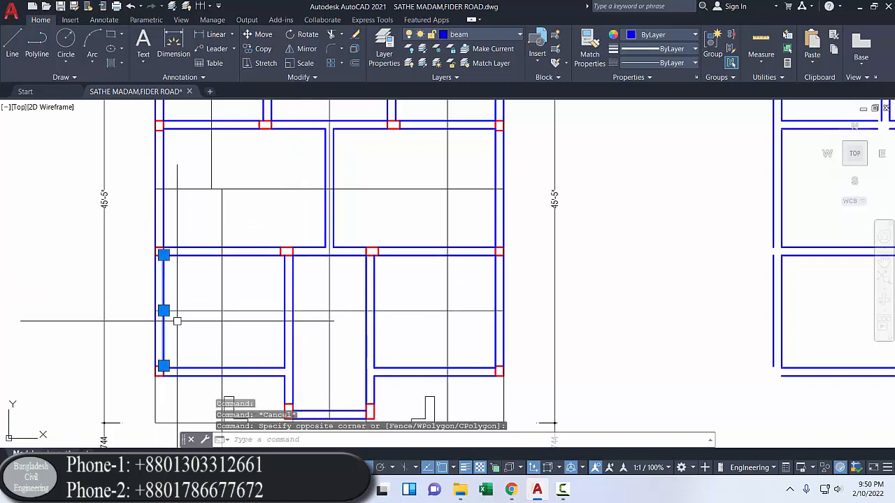
pyautogui.click(290, 323)
pyautogui.moveTo(290, 323); pyautogui.dragTo(300, 266, button='middle')
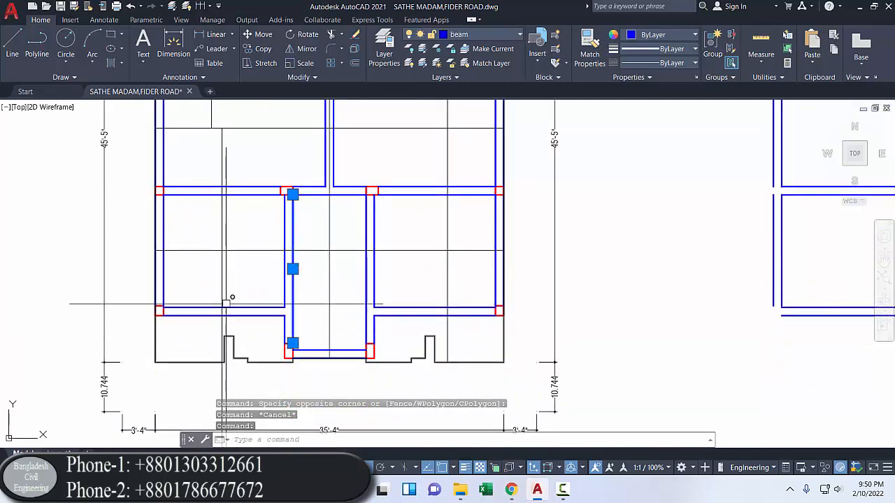
# - Trim the lower rooms' horizontal construction line between the left and right vertical construction lines, using both as cutting edges
pyautogui.click(224, 278)
pyautogui.click(223, 269)
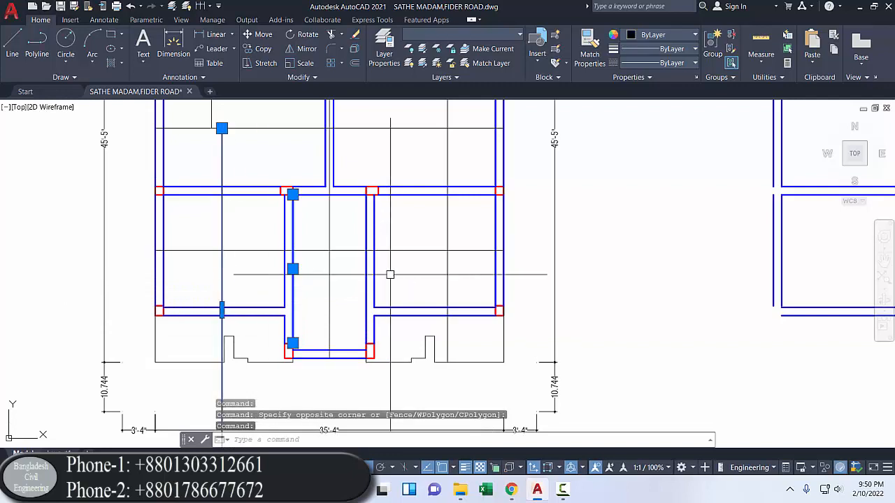
pyautogui.press('Escape')
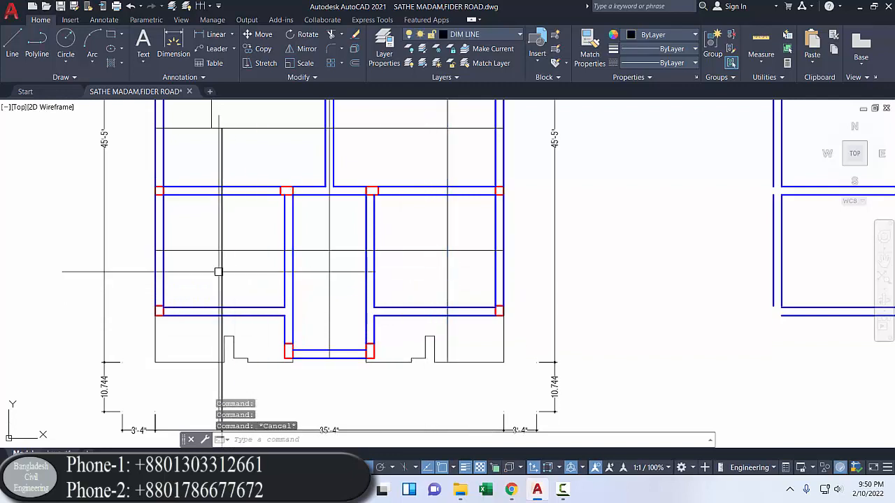
pyautogui.click(448, 272)
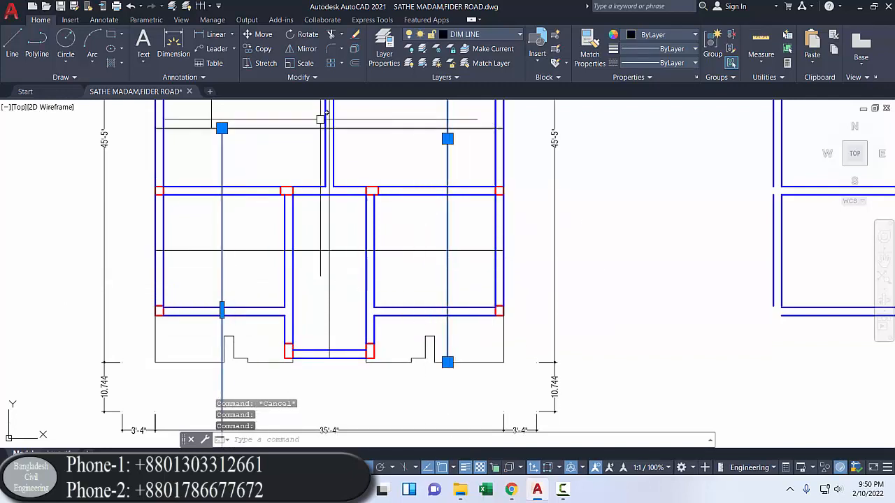
pyautogui.click(331, 35)
pyautogui.click(319, 250)
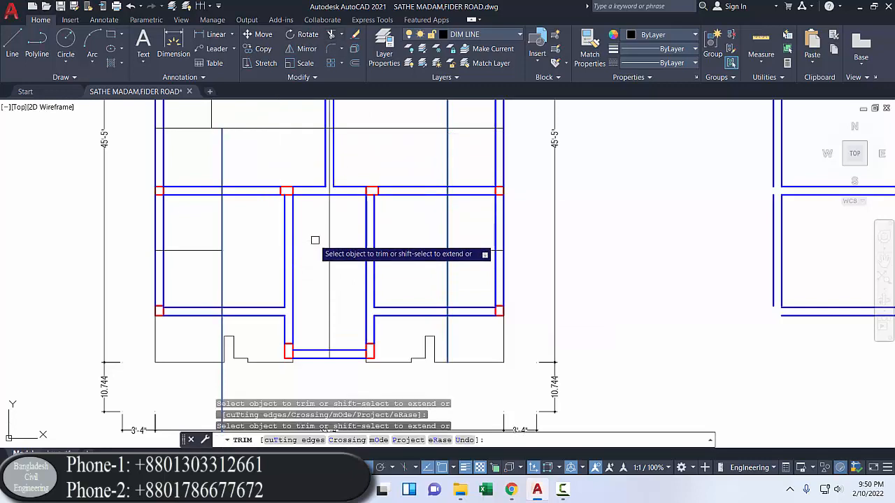
pyautogui.rightClick(326, 243)
pyautogui.click(329, 241)
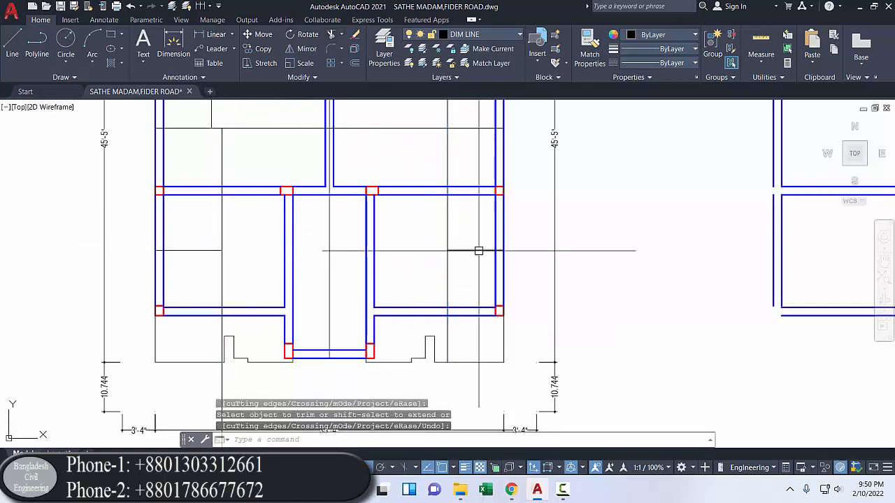
# - Draw a horizontal construction line rightward from the midpoint of the central bay's left beam, and move it to start at the left vertical construction line
pyautogui.click(46, 43)
pyautogui.click(293, 269)
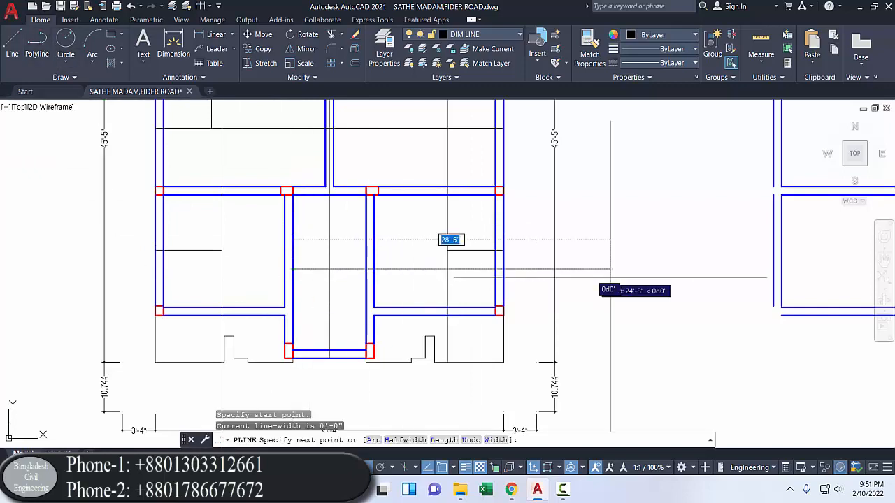
pyautogui.click(703, 269)
pyautogui.rightClick(703, 268)
pyautogui.click(720, 278)
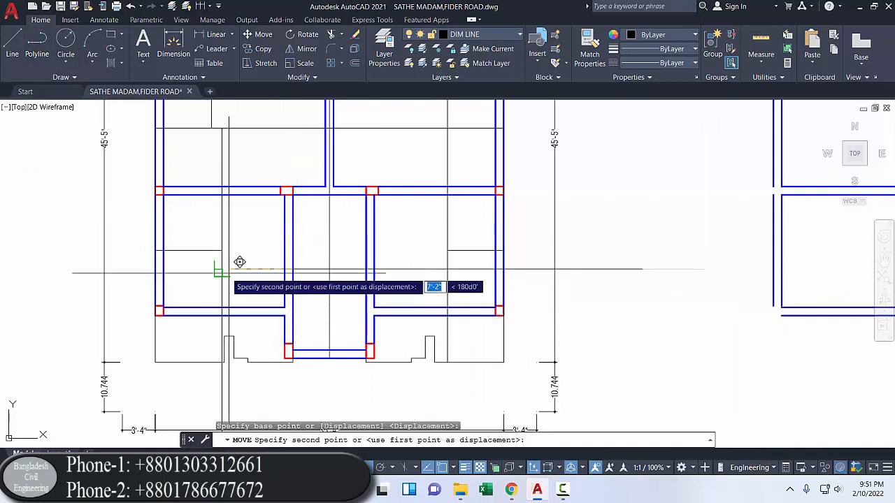
pyautogui.click(222, 271)
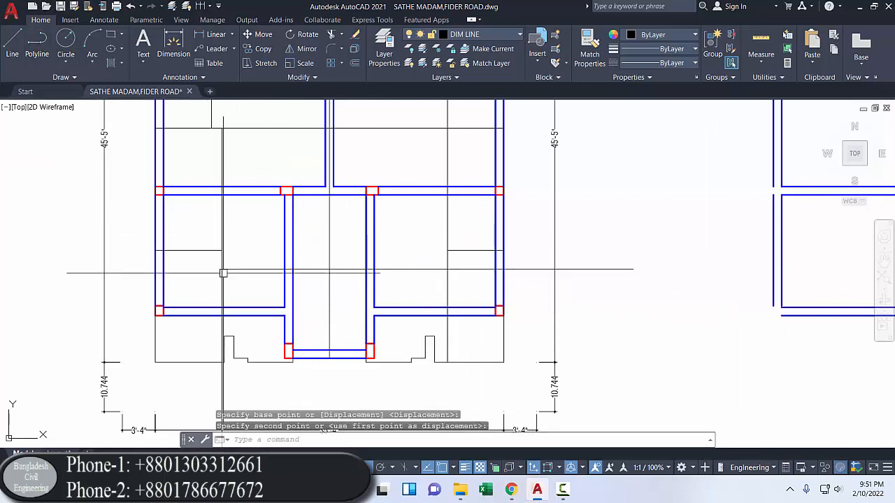
# - Trim off the part of the central bay's horizontal construction line that extends beyond the right vertical construction line
pyautogui.click(448, 279)
pyautogui.click(332, 33)
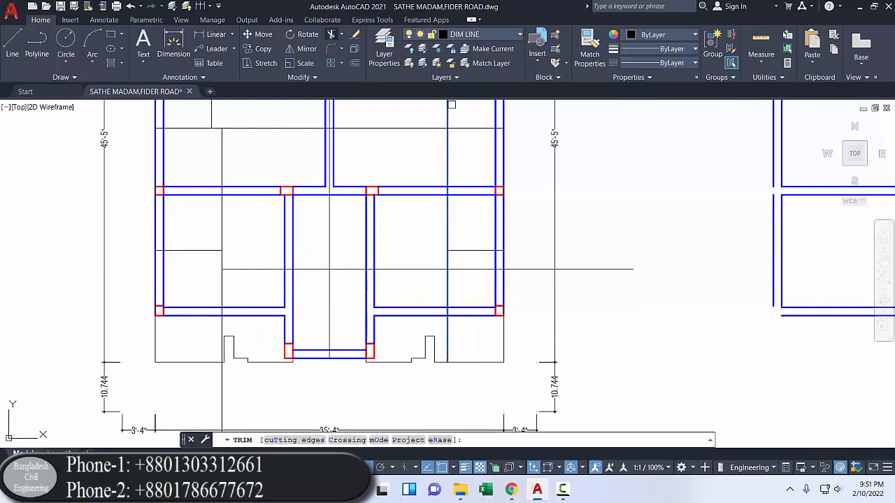
pyautogui.click(469, 270)
pyautogui.press('Escape')
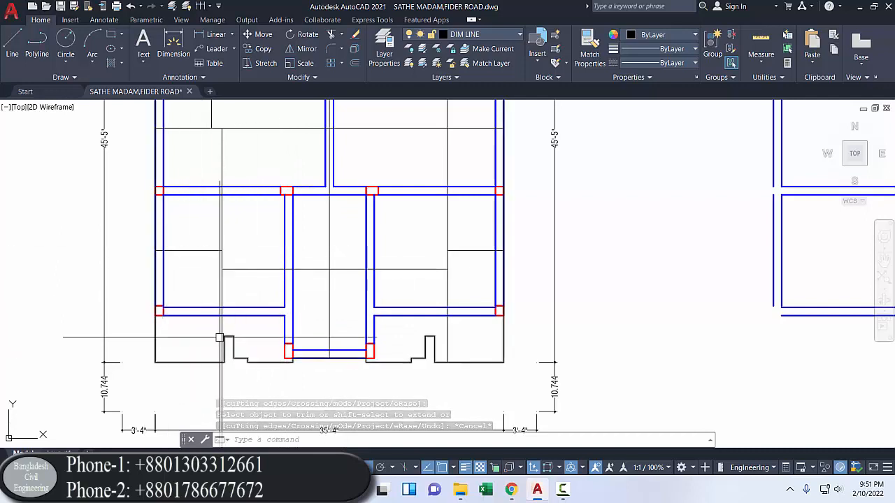
# - Turn on all layers and check the beams and construction lines against the floor plan's walls, doors and stairs
pyautogui.moveTo(214, 279); pyautogui.dragTo(201, 335, button='middle')
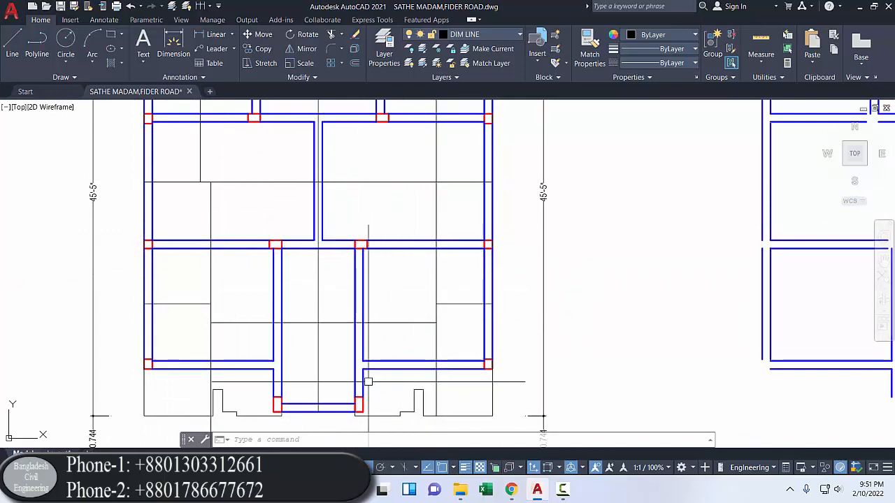
pyautogui.scroll(-2, 322, 336)
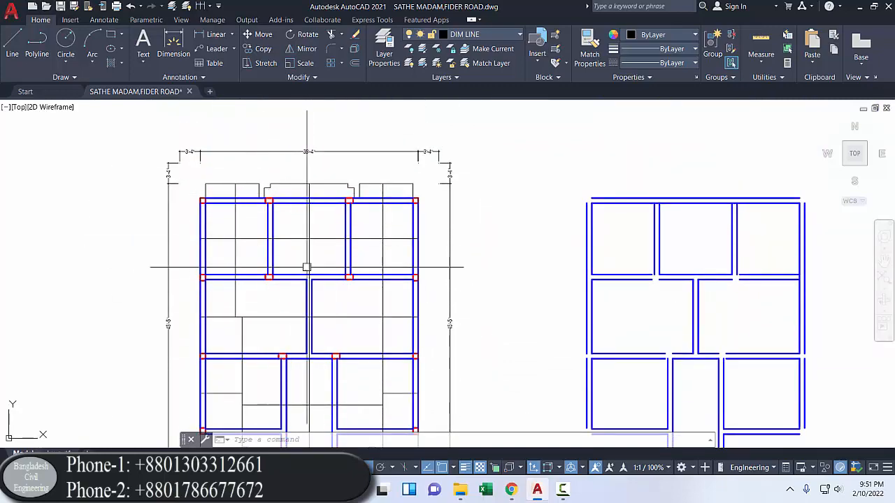
pyautogui.scroll(4, 235, 206)
pyautogui.scroll(-4, 216, 196)
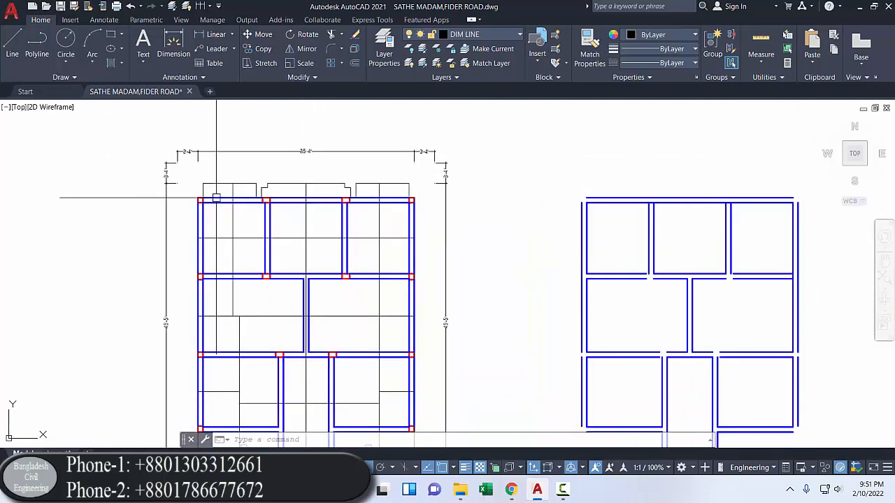
pyautogui.scroll(4, 209, 200)
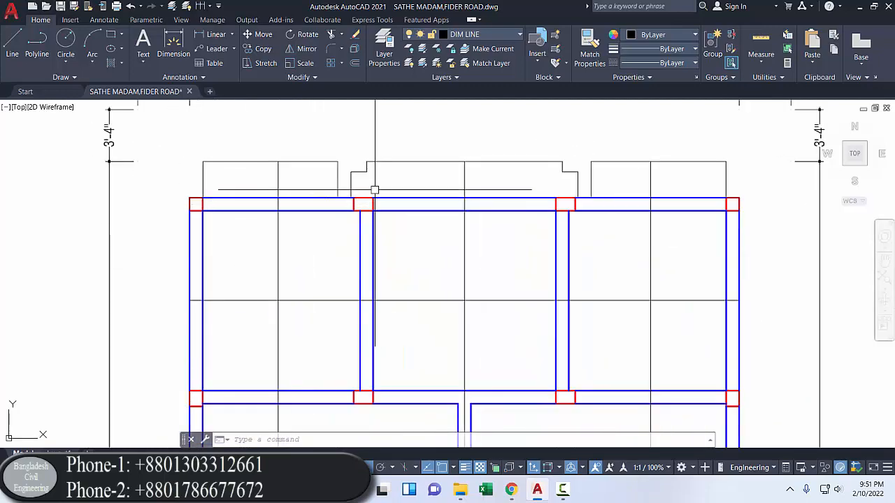
pyautogui.scroll(-4, 375, 189)
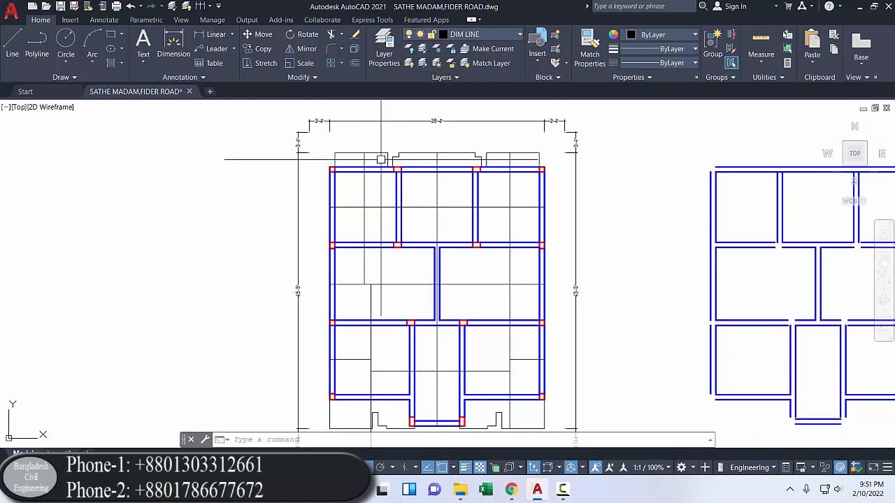
pyautogui.moveTo(398, 191)
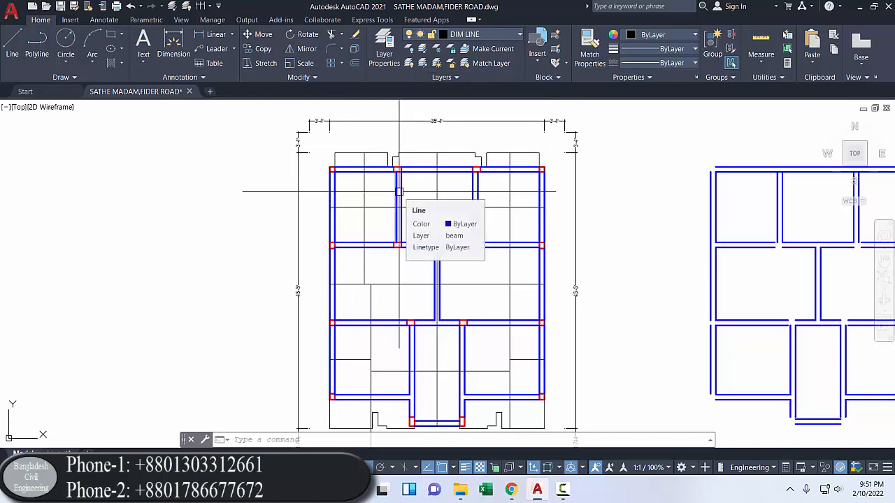
pyautogui.click(409, 63)
pyautogui.scroll(3, 431, 186)
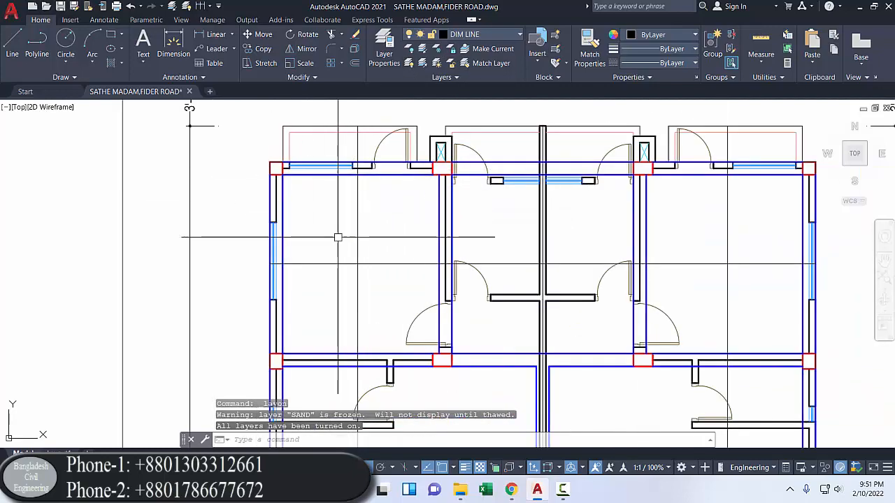
pyautogui.scroll(-3, 306, 245)
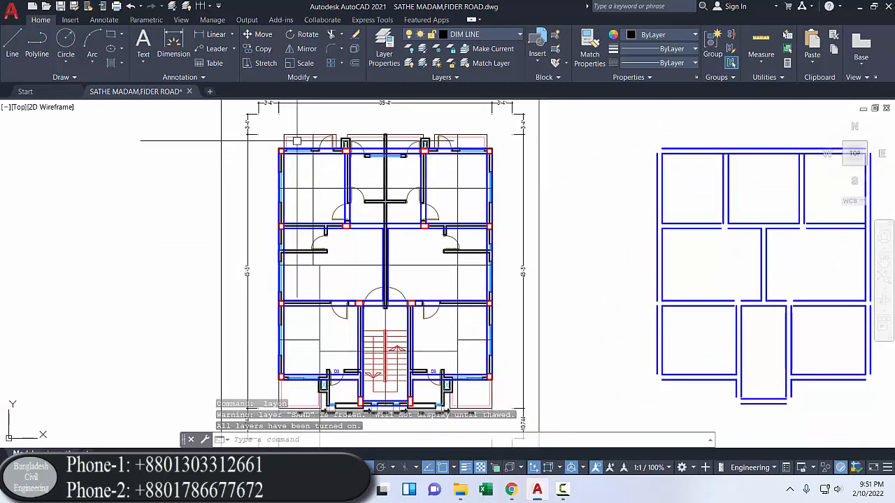
pyautogui.scroll(1, 278, 226)
pyautogui.moveTo(305, 200); pyautogui.dragTo(306, 176, button='middle')
pyautogui.scroll(-2, 329, 276)
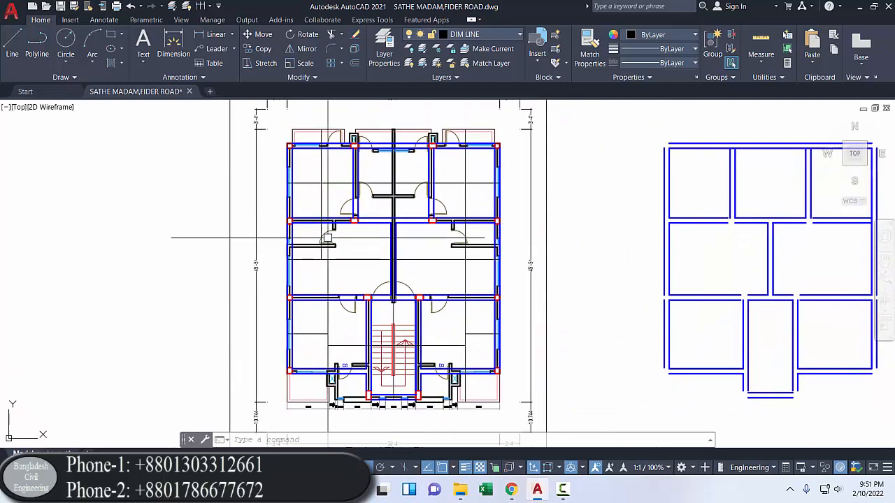